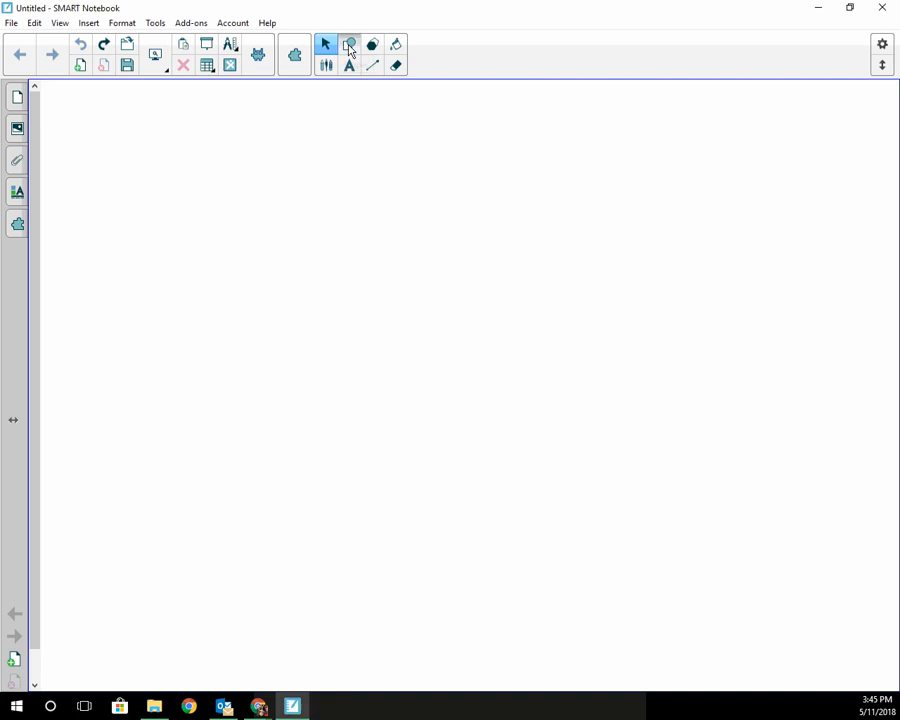
Draw a square in the middle of the blank page.
left_click(349, 46)
left_click(445, 66)
left_click_drag(299, 193, 588, 420)
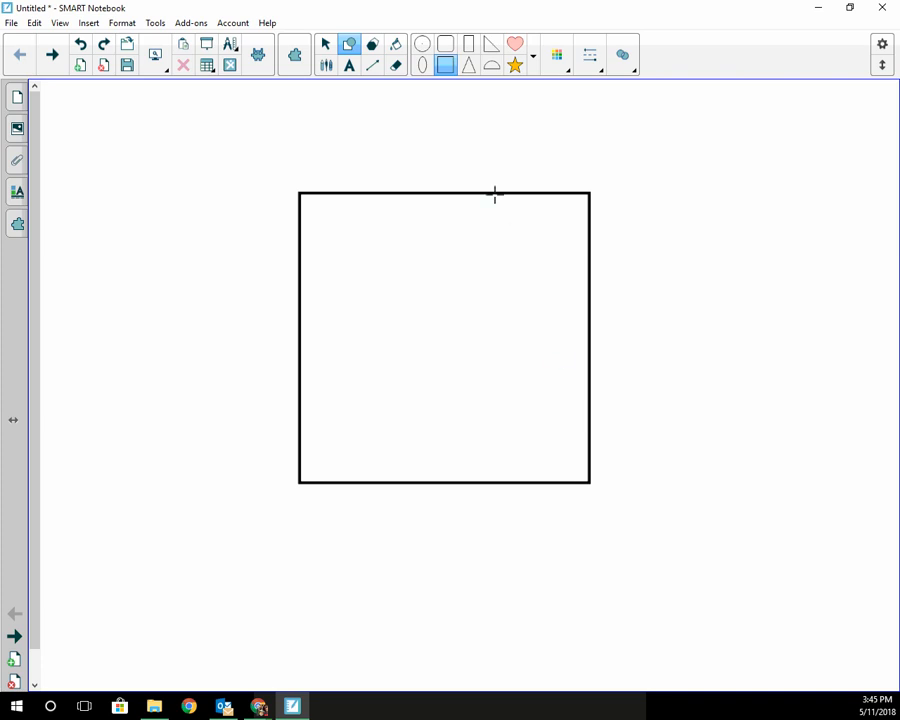
Move the square to the left on the page and delete it.
left_click(325, 46)
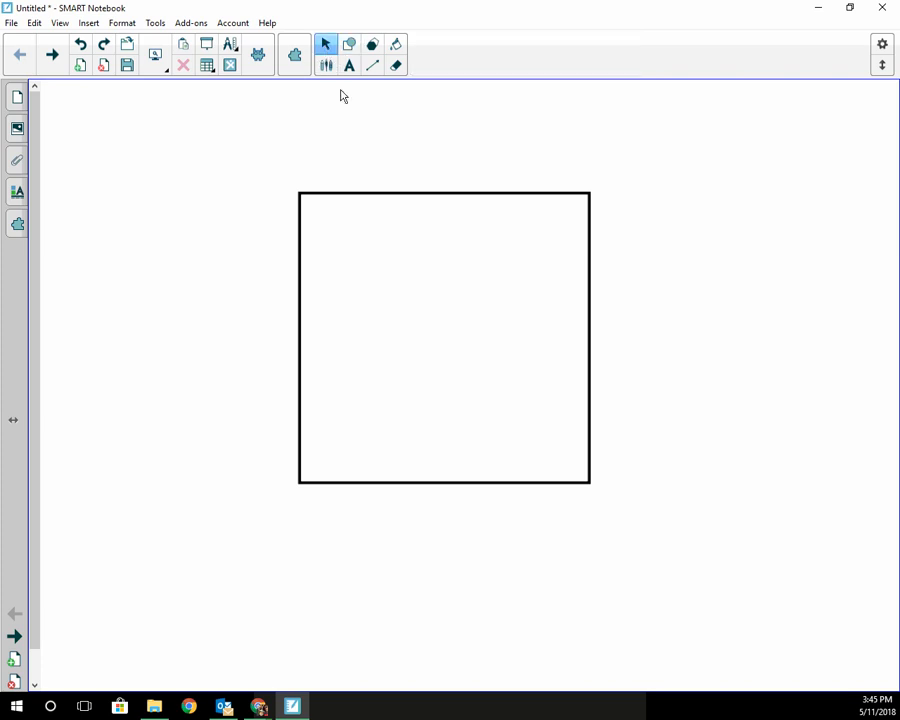
left_click_drag(362, 193, 279, 201)
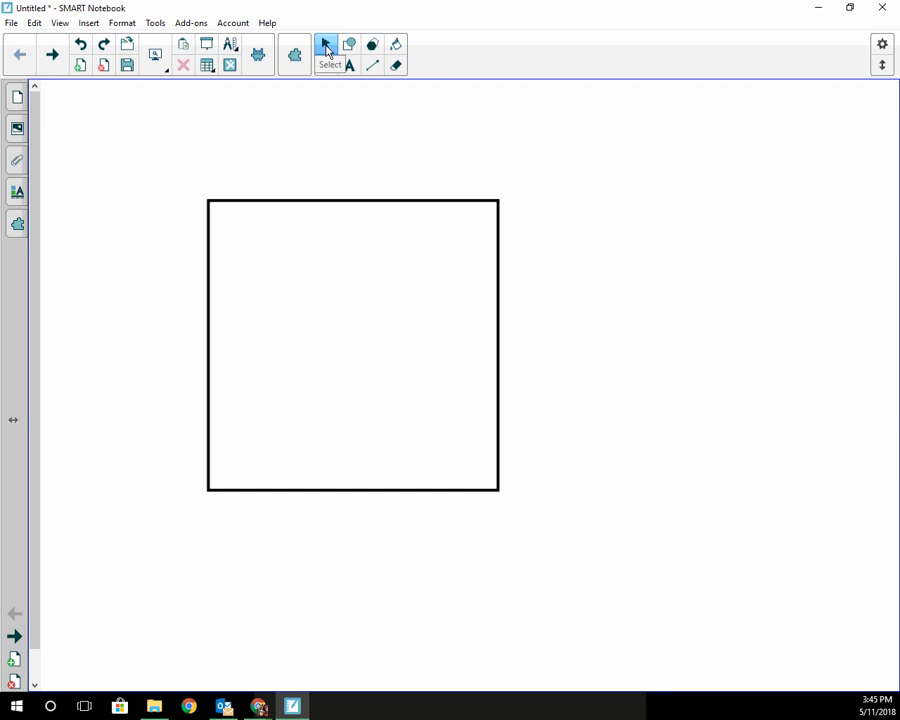
left_click(334, 199)
key("Delete")
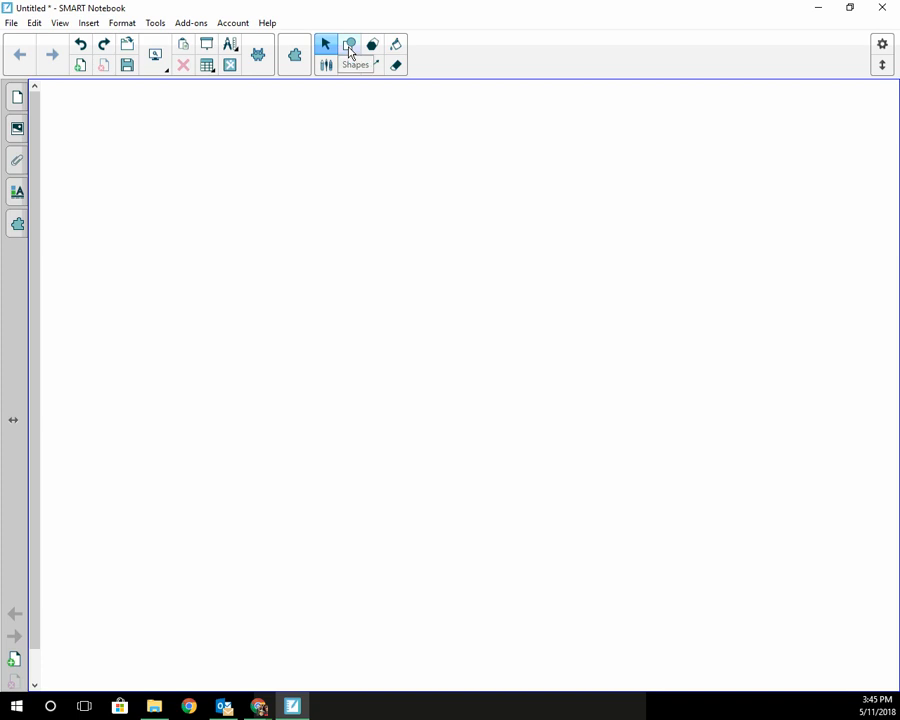
Select the rectangle shape and look over the additional shapes and the color, line style and transparency options.
left_click(350, 50)
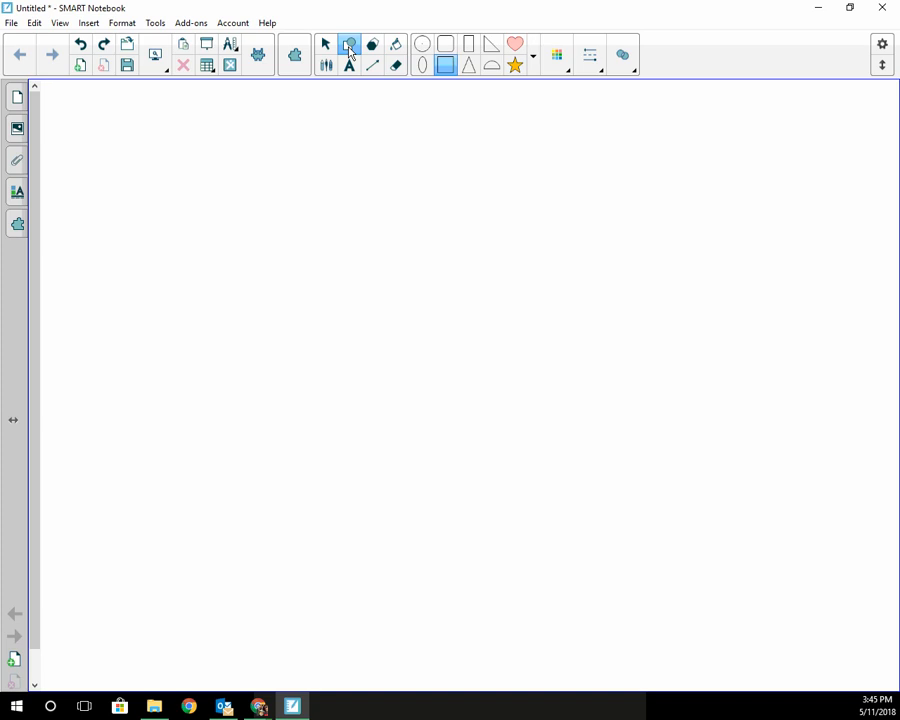
left_click(534, 59)
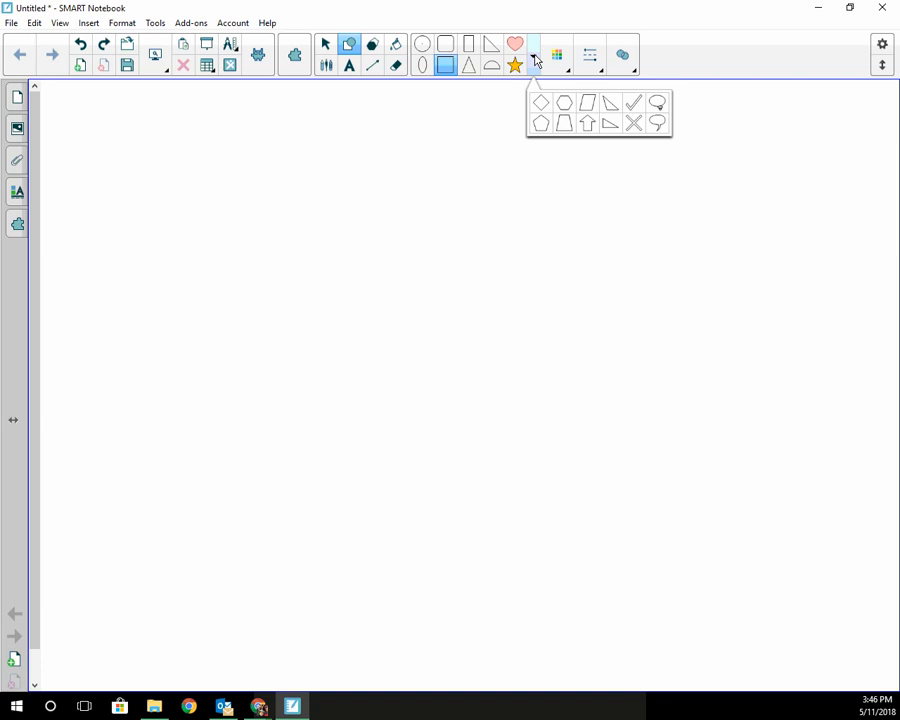
left_click(468, 46)
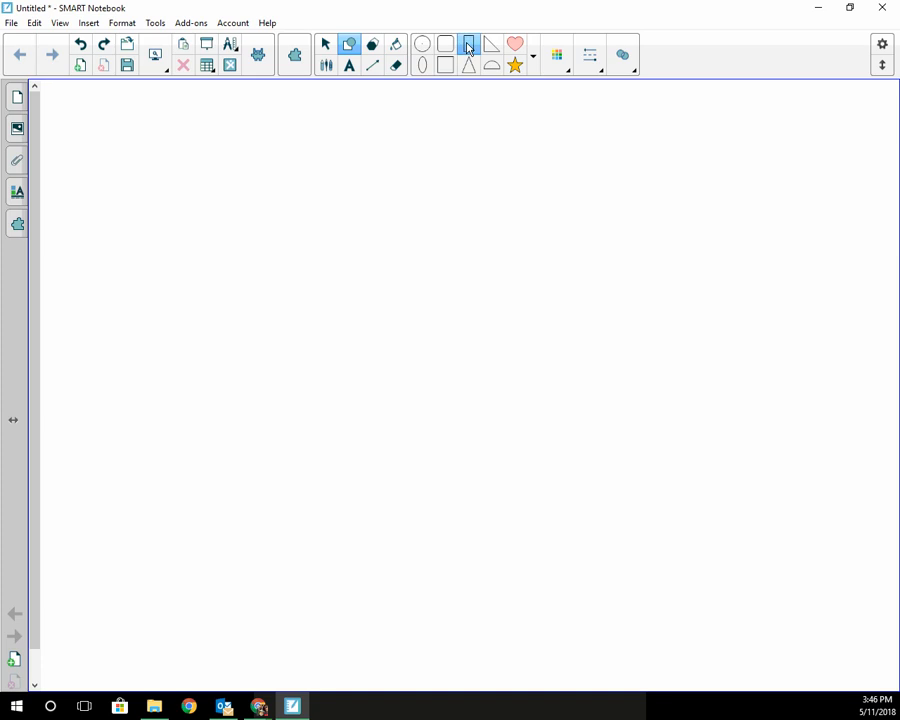
left_click(567, 70)
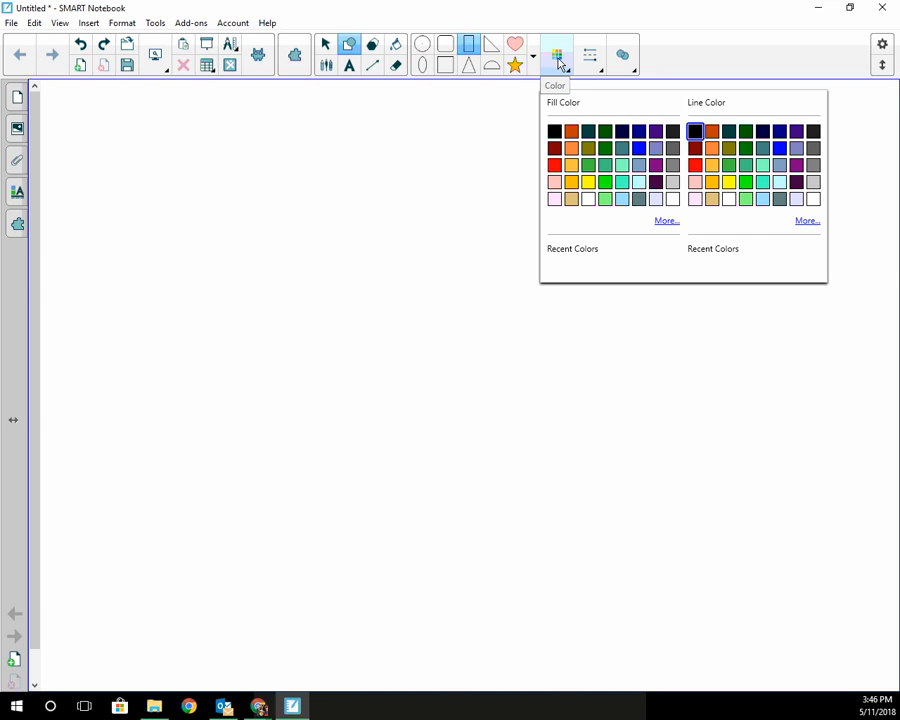
left_click(600, 73)
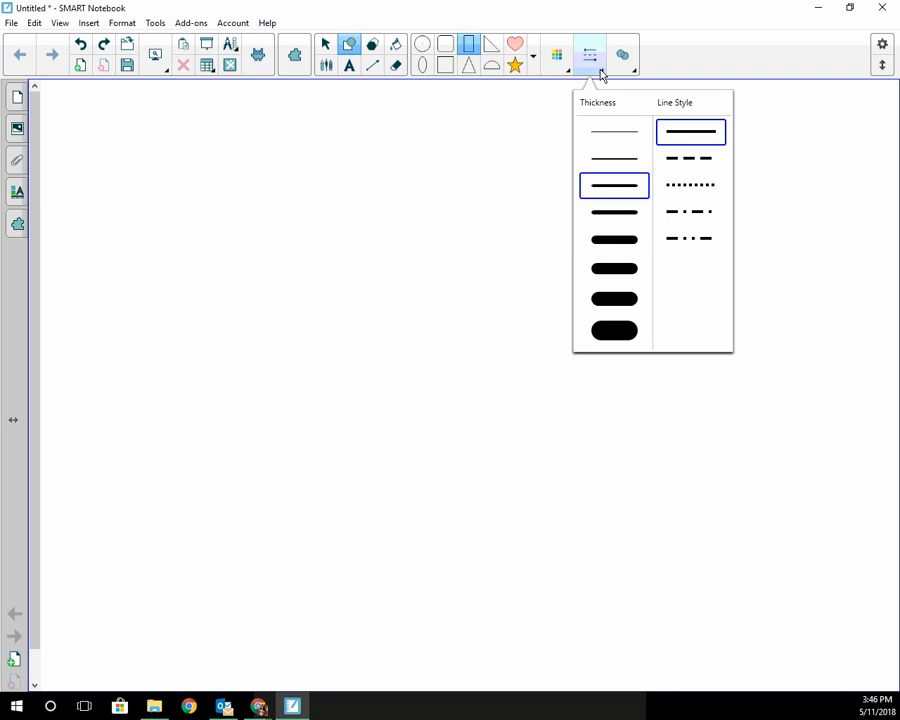
left_click(632, 72)
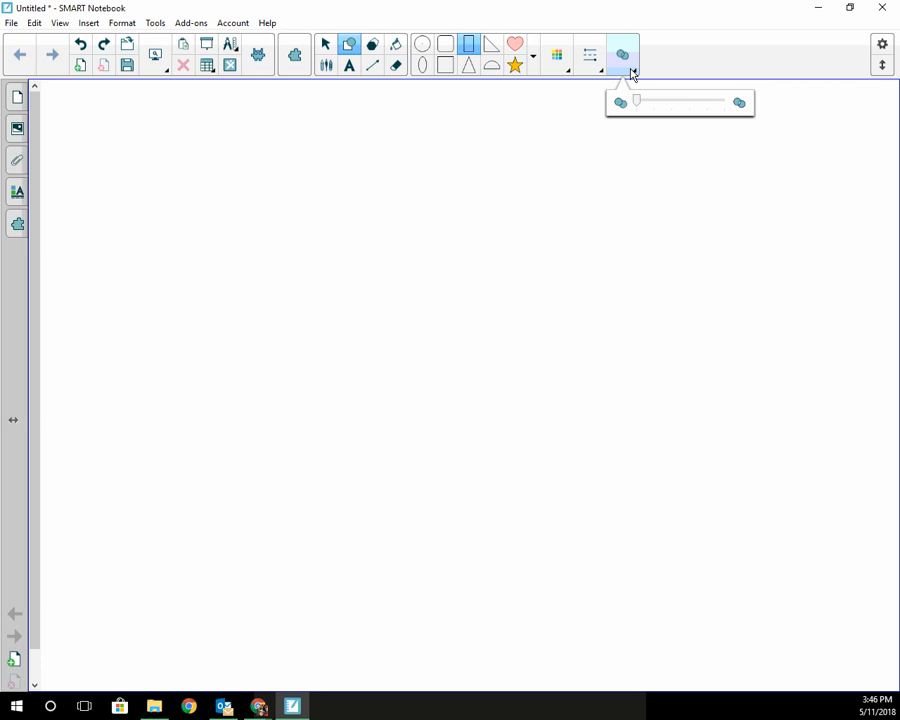
Set the new shape's fill to orange, its line color to teal green, and its outline to the sixth thickness with a dotted style.
left_click(567, 70)
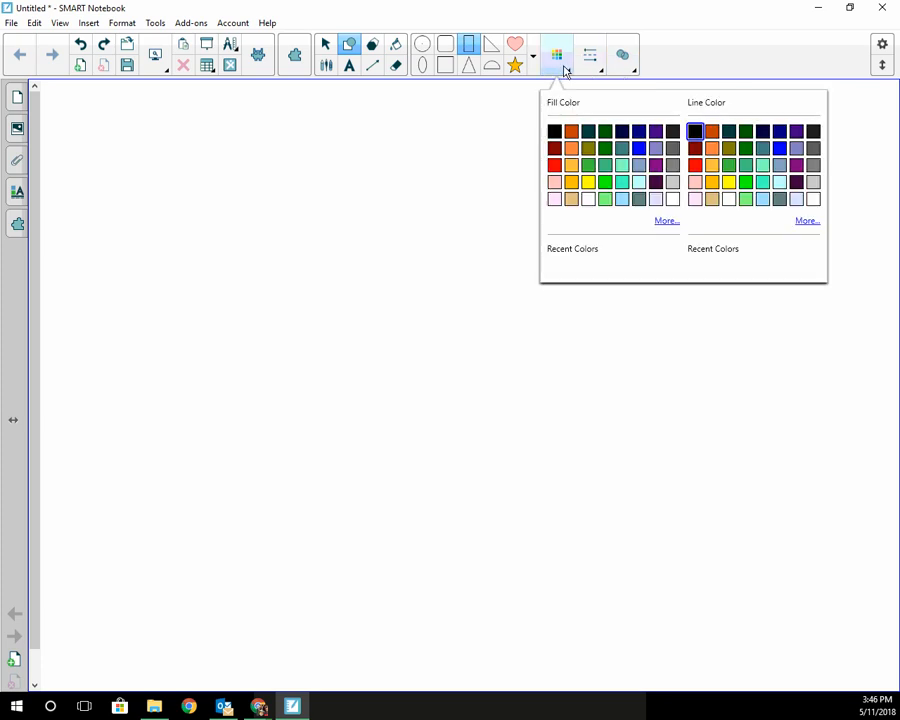
left_click(571, 183)
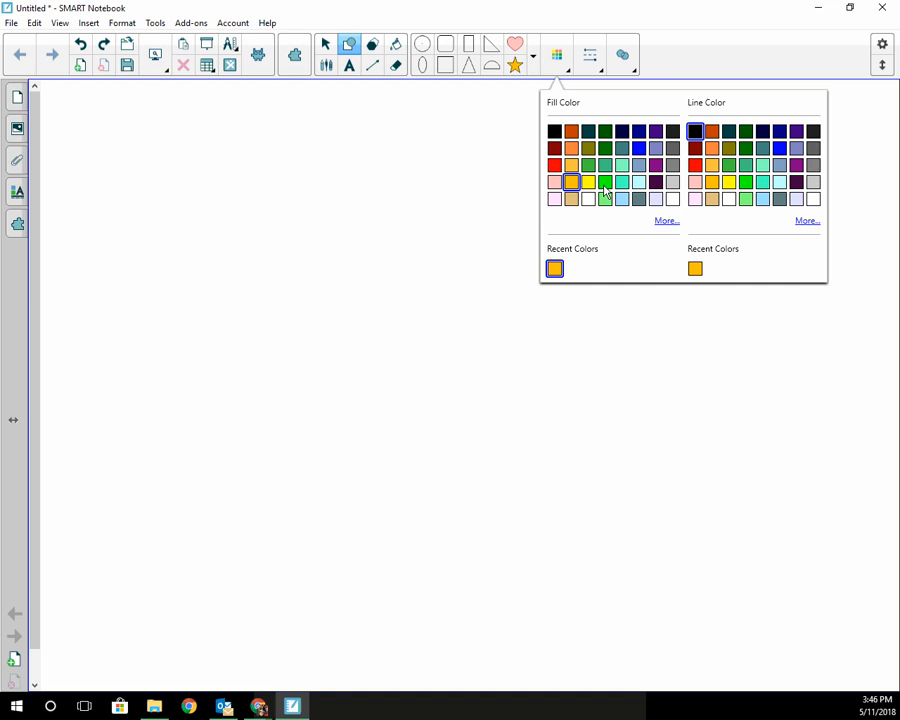
left_click(747, 166)
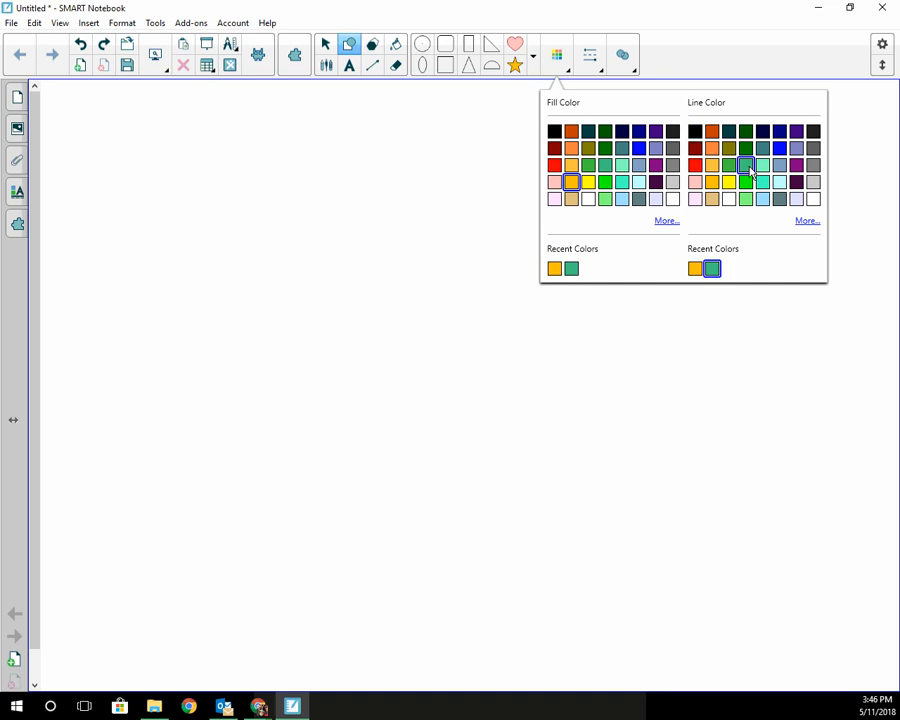
left_click(594, 64)
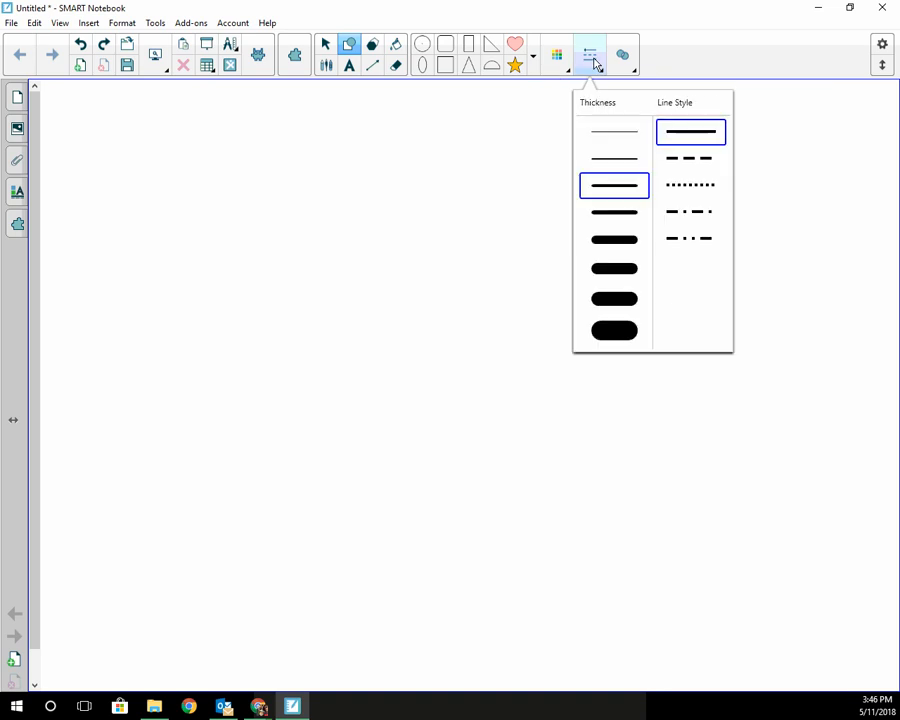
left_click(616, 269)
left_click(692, 186)
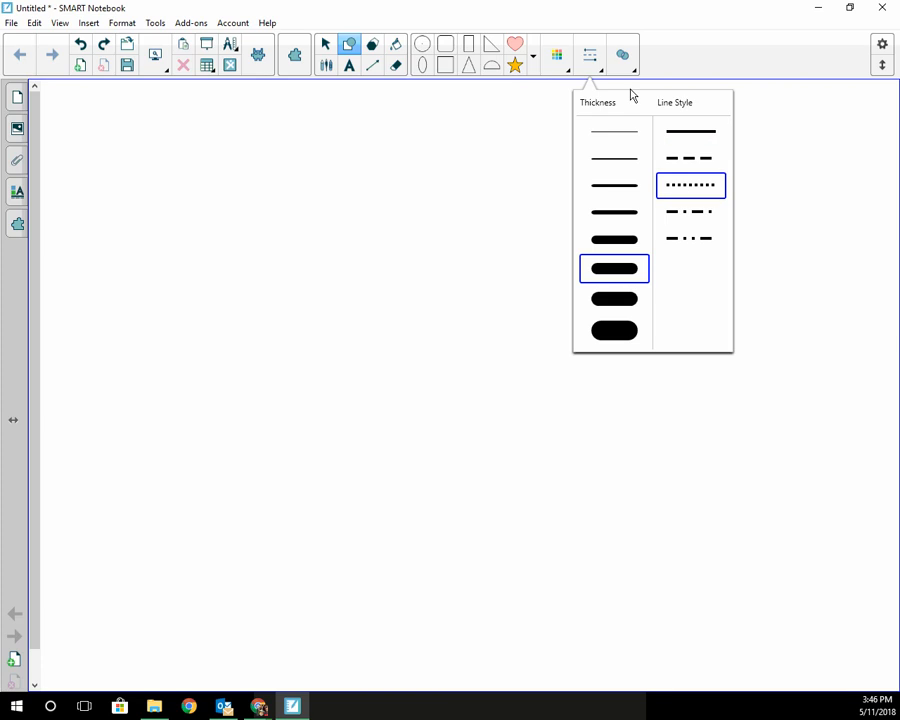
Raise the shape transparency by two notches and draw a wide rectangle in the upper middle of the page.
left_click(624, 60)
left_click(680, 106)
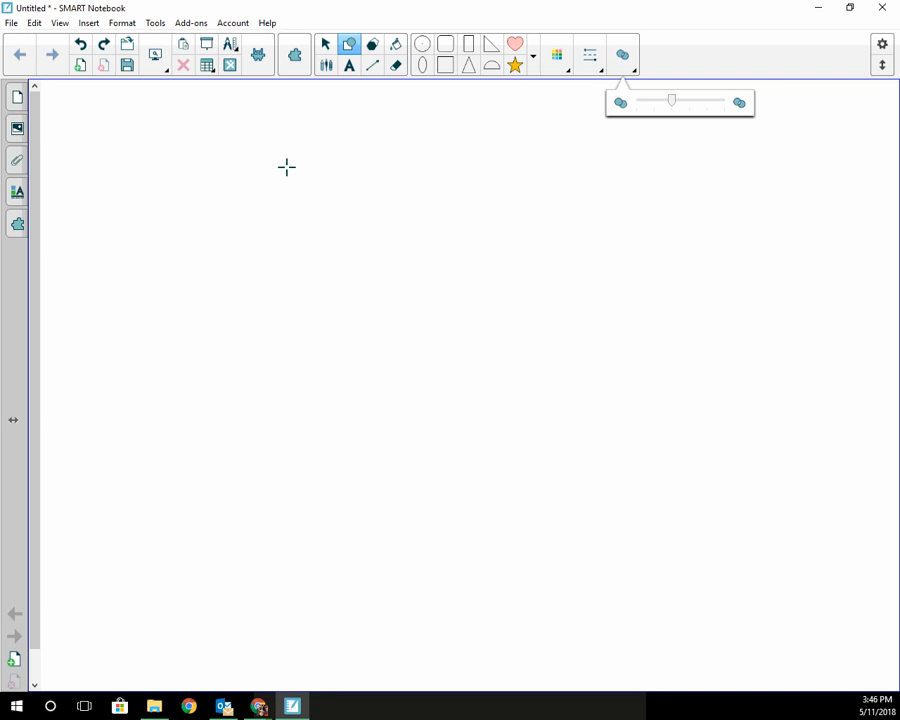
left_click_drag(286, 167, 589, 378)
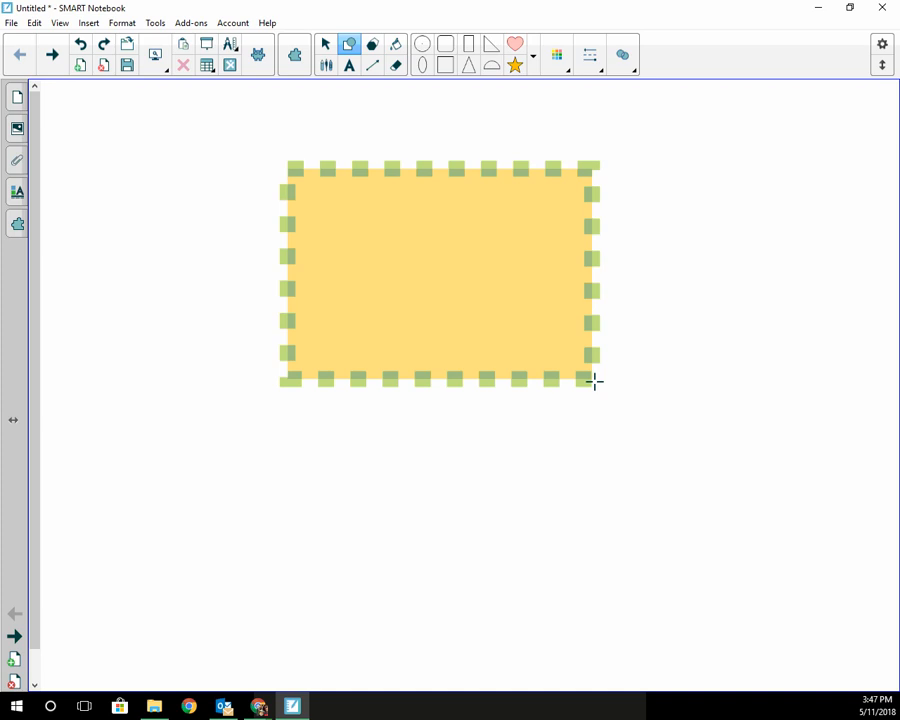
Change the drawn rectangle's fill to bright green and its line color to yellow.
left_click(326, 48)
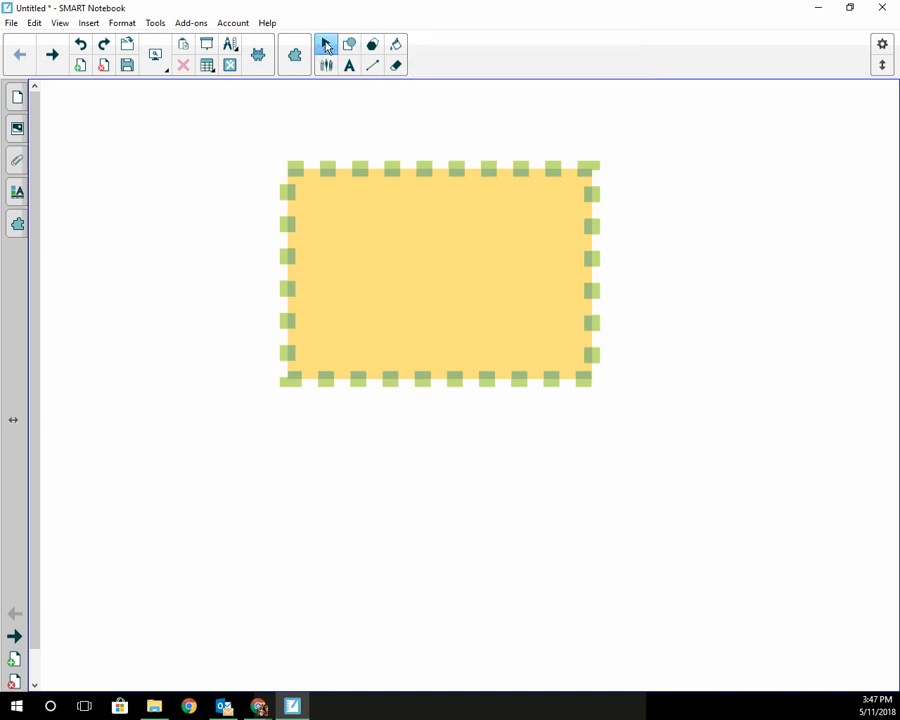
left_click(475, 316)
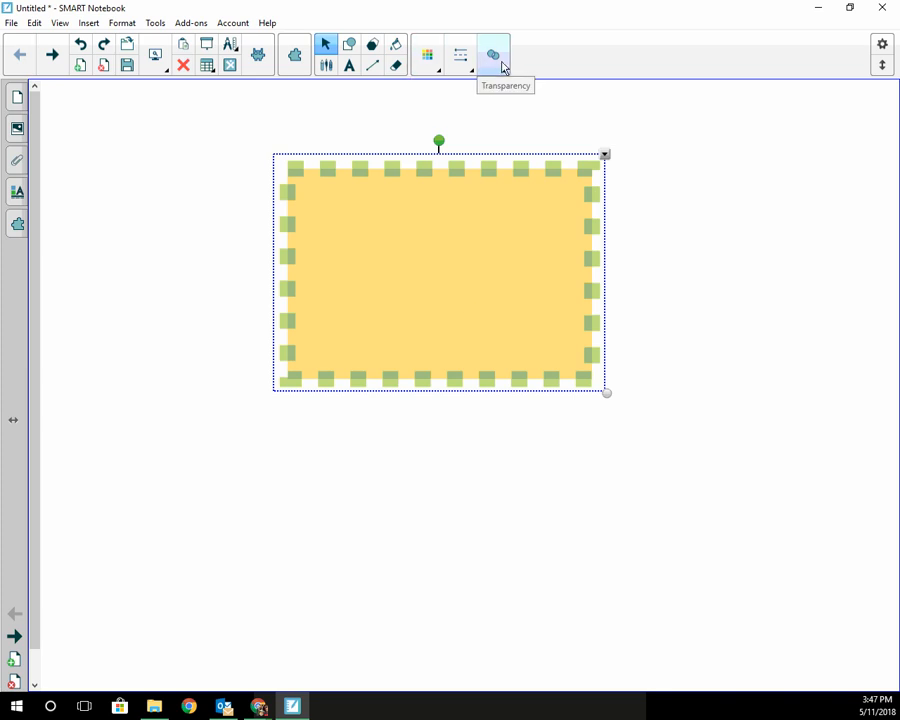
left_click(439, 66)
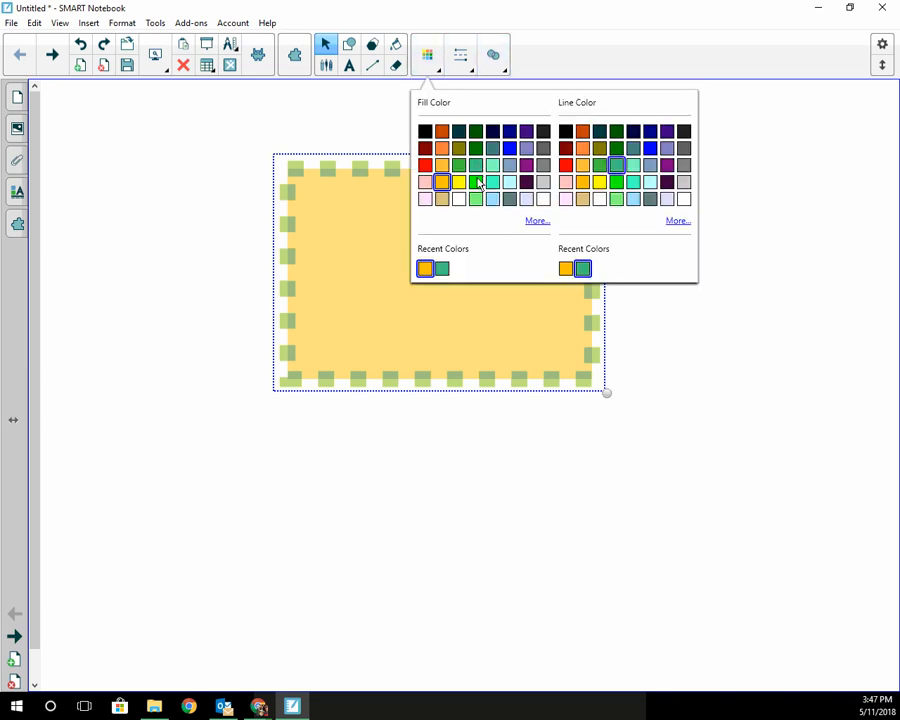
left_click(476, 182)
left_click(599, 182)
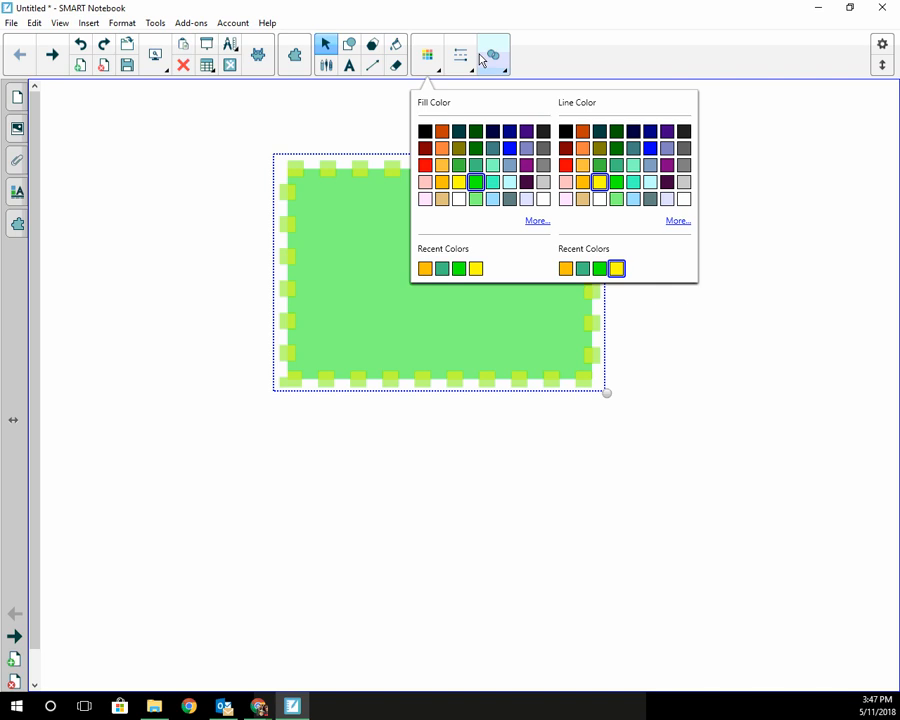
Set the rectangle's outline to the fourth thickness with a dashed line style.
left_click(462, 60)
left_click(485, 212)
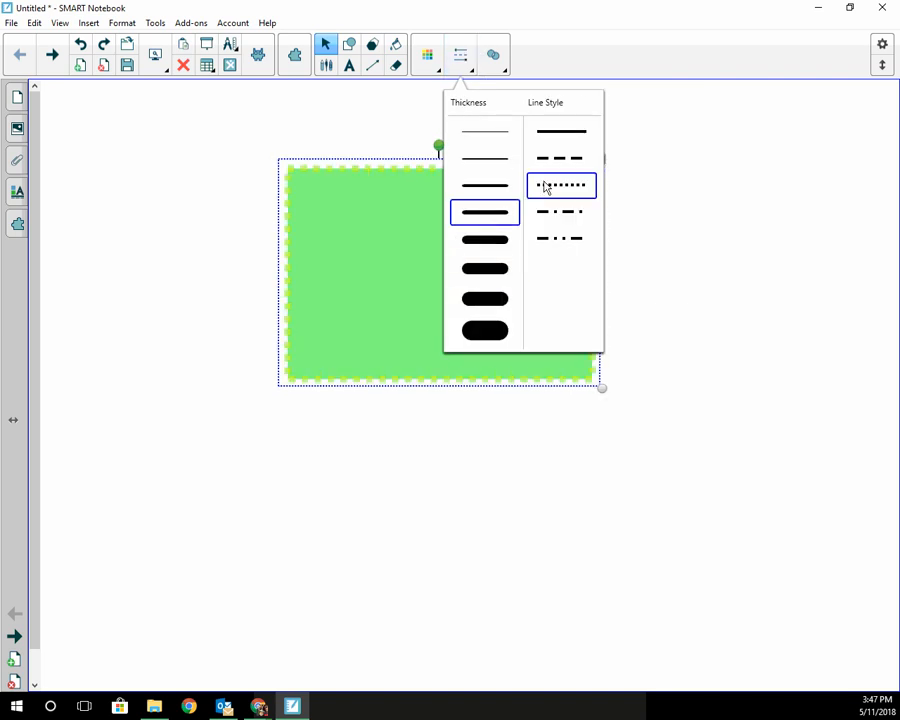
left_click(558, 158)
Set the rectangle's transparency to one notch below the maximum and move it toward the page's right edge.
left_click(498, 66)
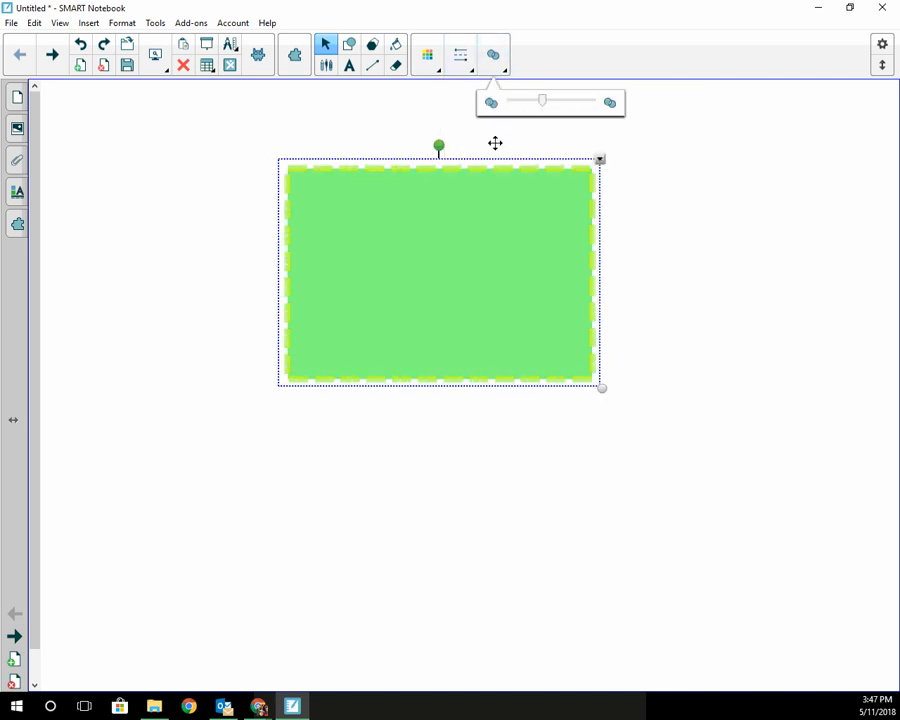
left_click_drag(542, 101, 593, 104)
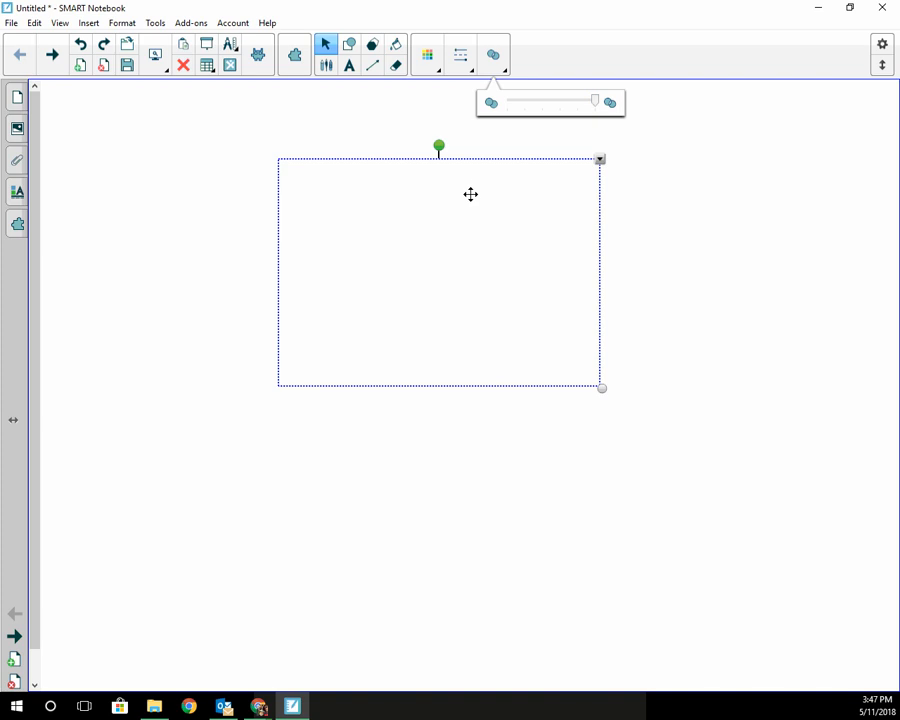
left_click(577, 101)
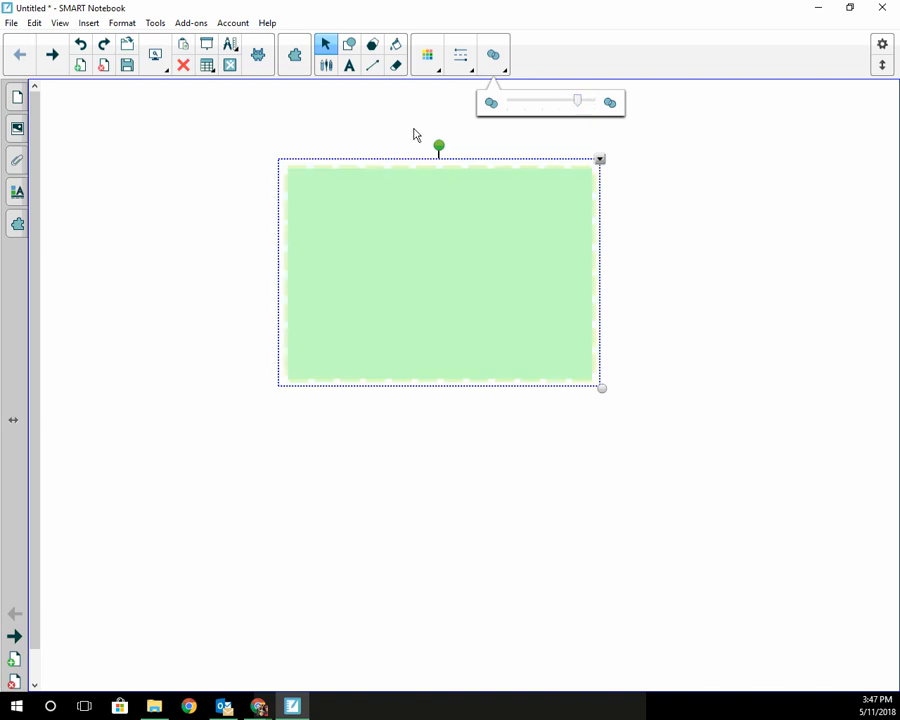
left_click(430, 205)
left_click_drag(430, 205, 684, 239)
Draw a 13-sided regular polygon with a white fill and teal-green outline to the left of the rectangle.
left_click(371, 46)
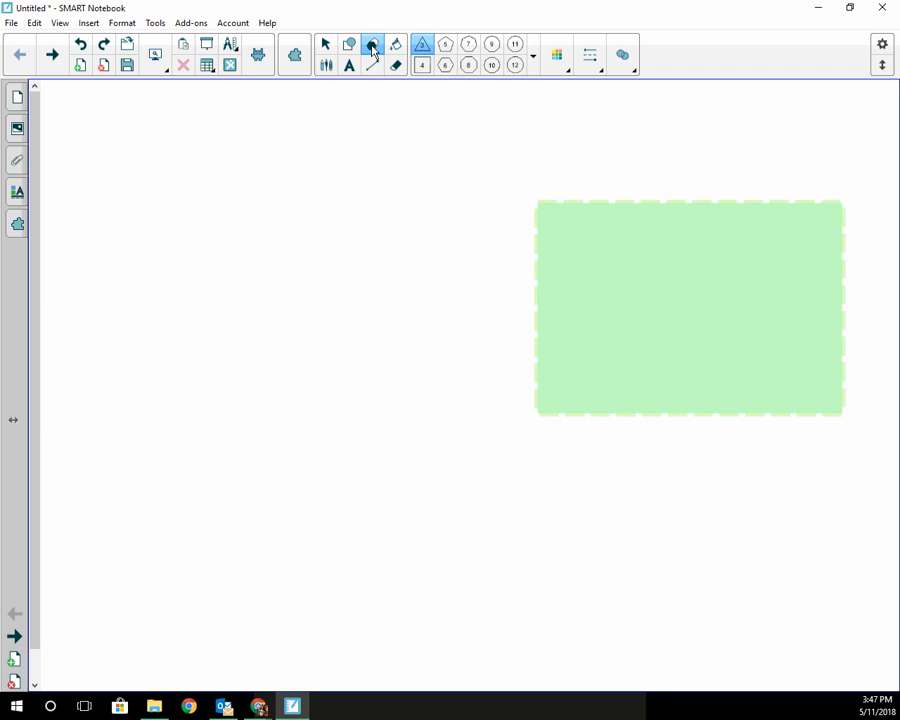
left_click(533, 60)
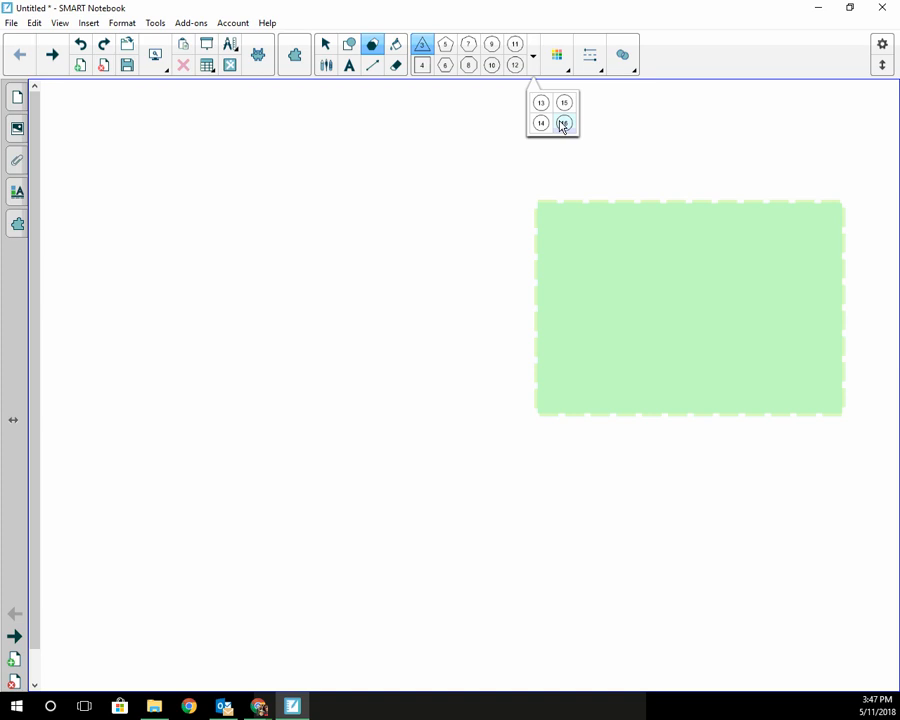
left_click(540, 104)
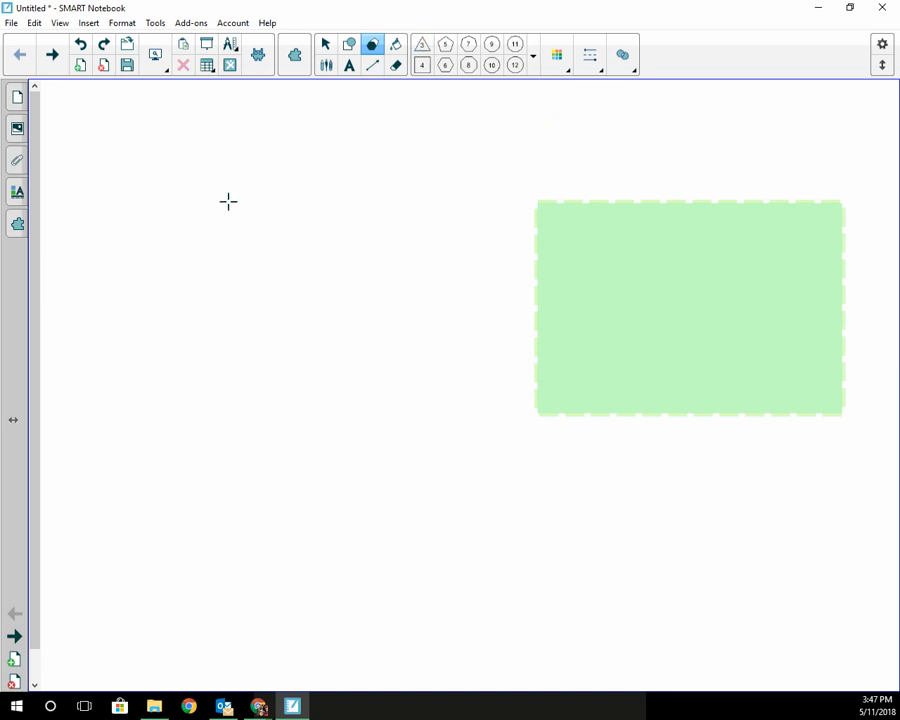
left_click(564, 64)
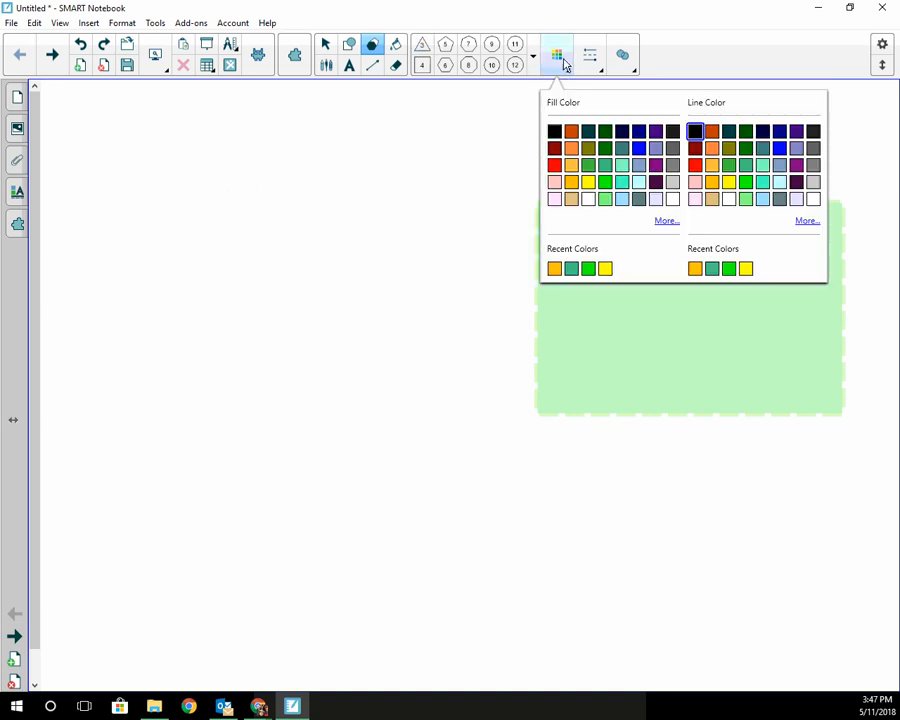
left_click(587, 198)
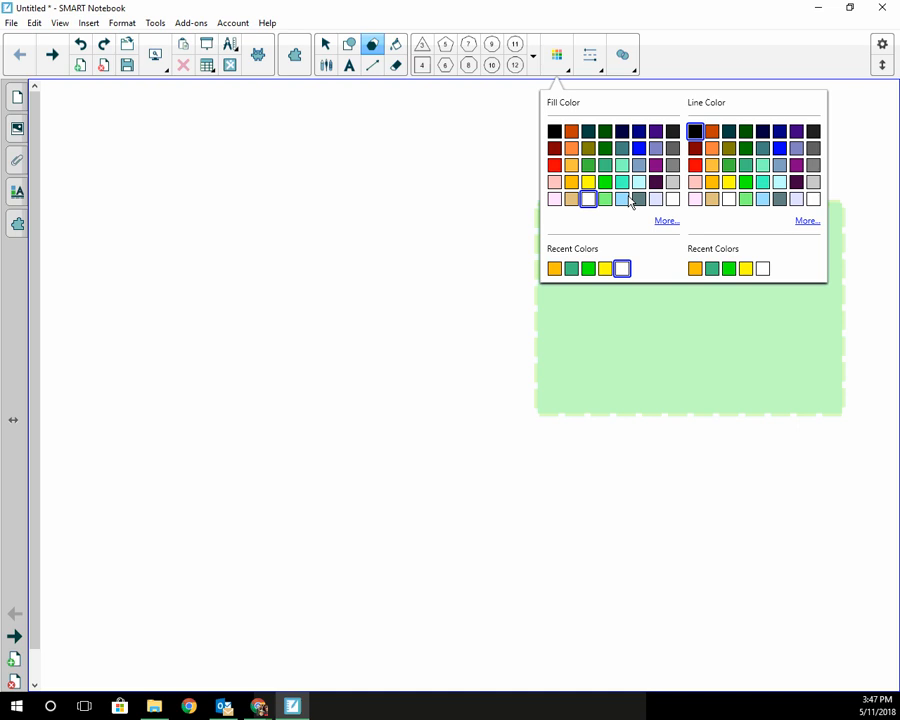
left_click(745, 166)
left_click_drag(295, 175, 502, 336)
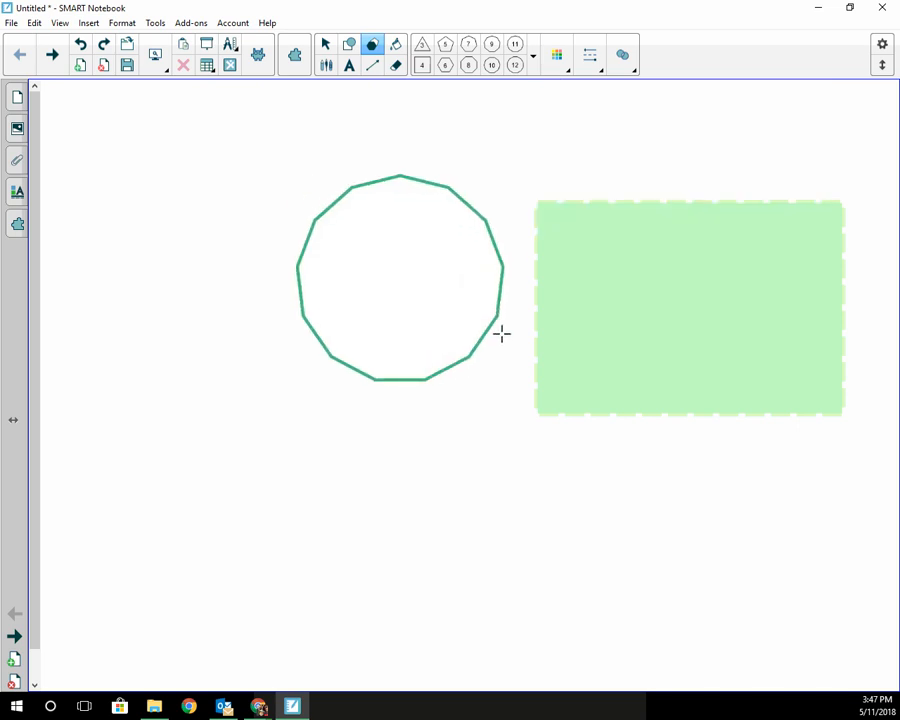
Draw a three-sided polygon overlapping the left part of the 13-sided polygon and fill it with bright green.
left_click(422, 45)
left_click_drag(223, 175, 370, 304)
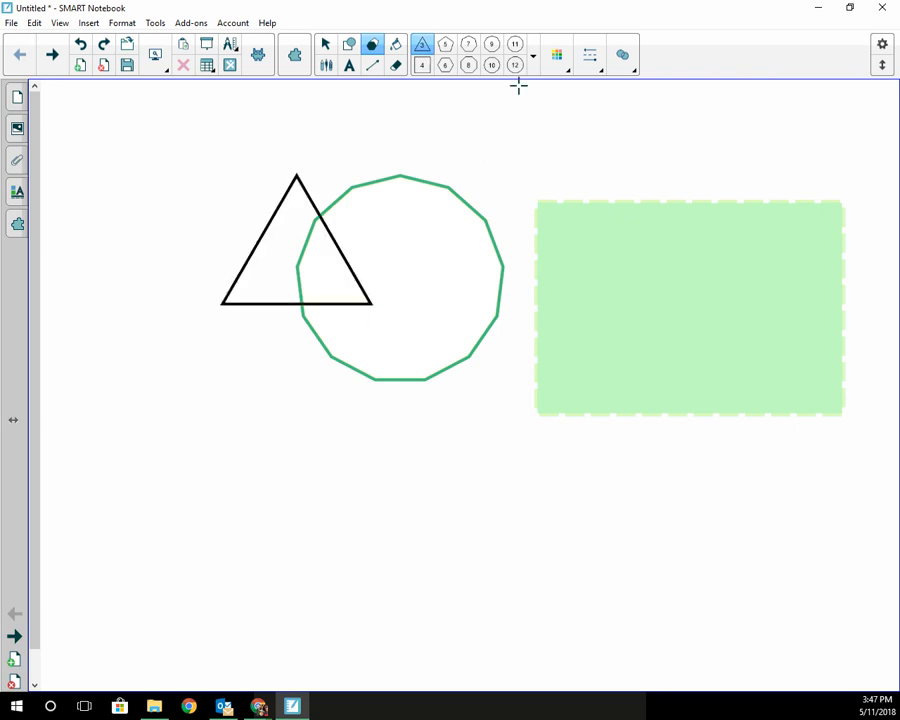
left_click(325, 45)
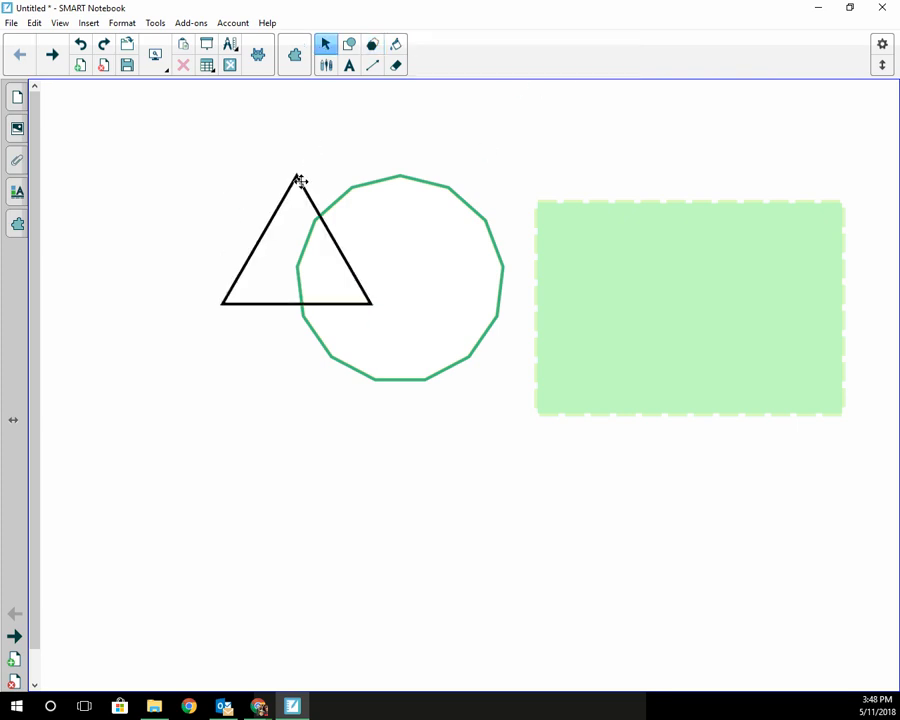
left_click(300, 181)
left_click(437, 55)
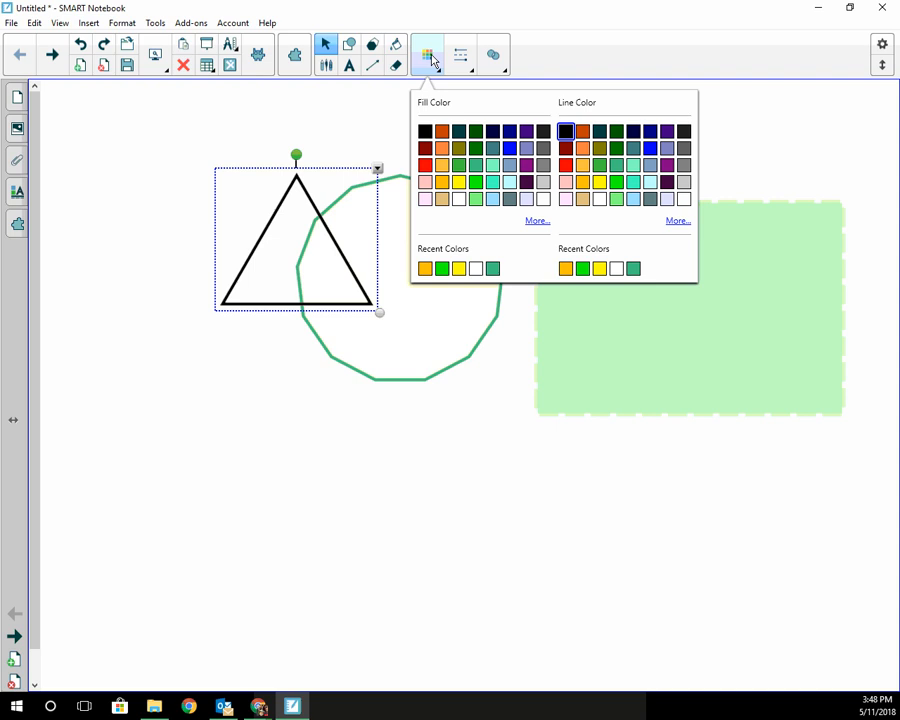
left_click(475, 182)
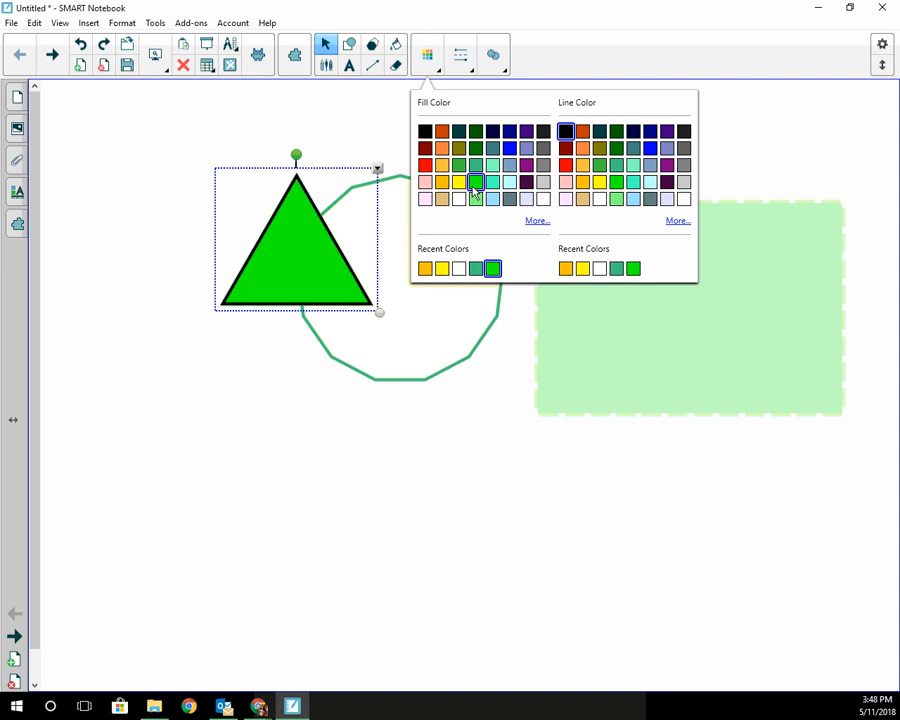
Fill the triangle, the 13-sided polygon and the rectangle with turquoise using the Fill tool.
left_click(397, 47)
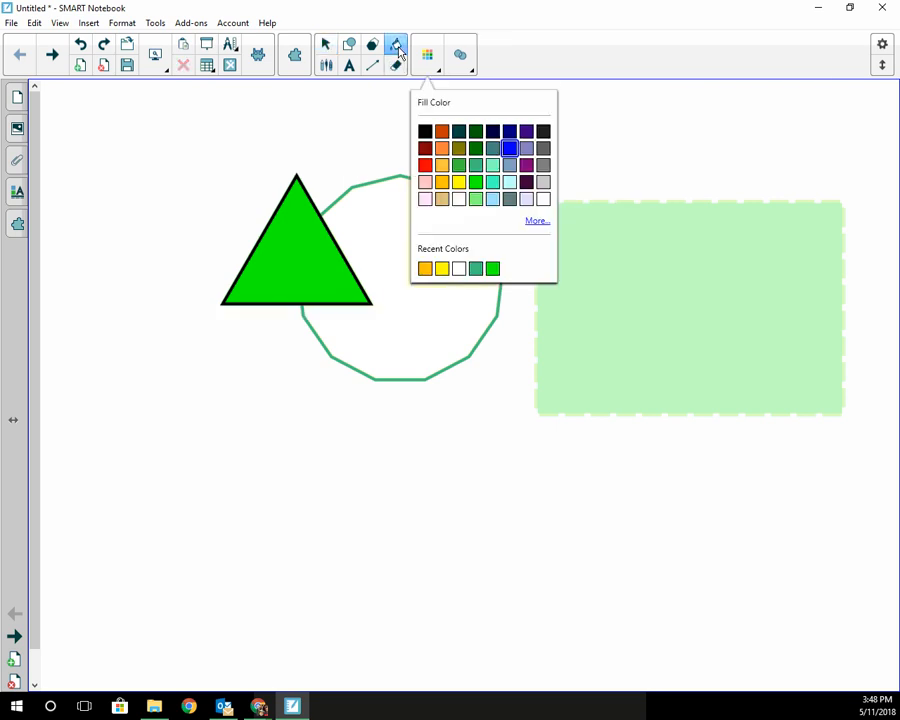
left_click(492, 181)
left_click(322, 241)
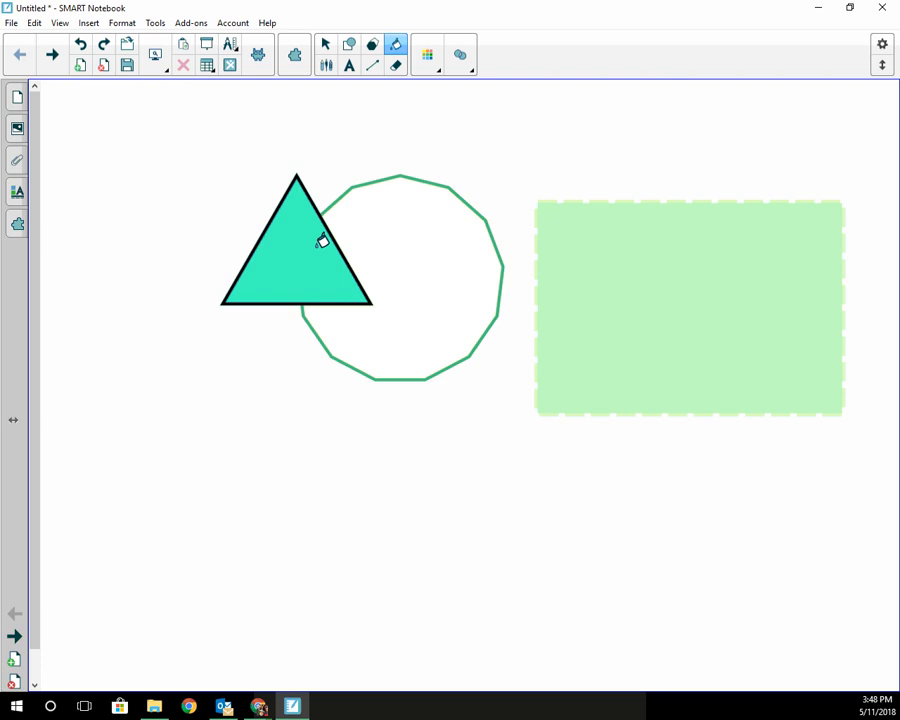
left_click(410, 236)
left_click(721, 325)
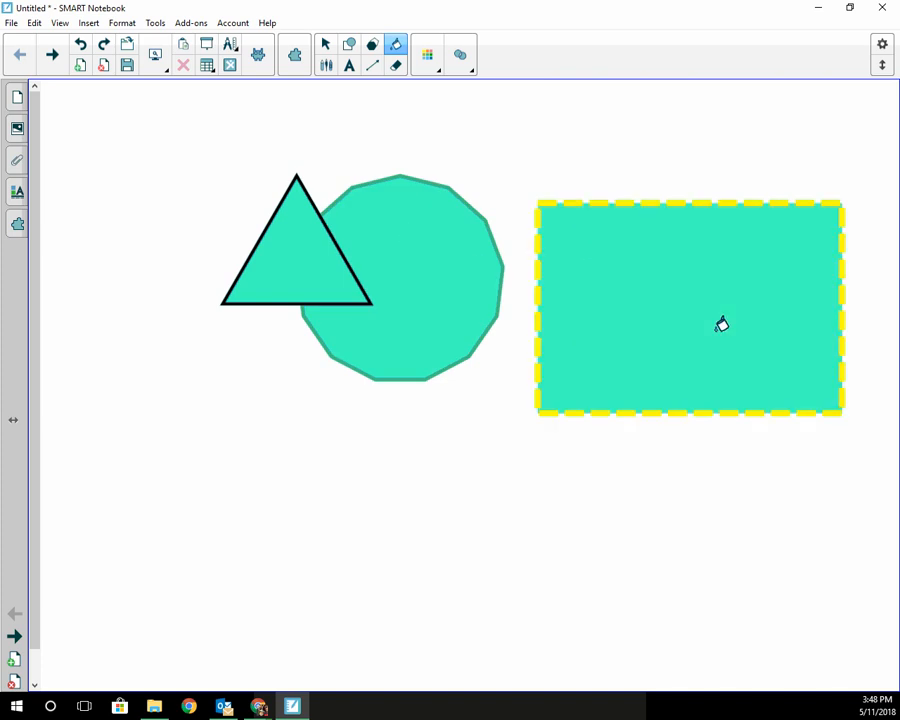
Fill the triangle, the 13-sided polygon and the rectangle with muted blue-violet.
left_click(434, 71)
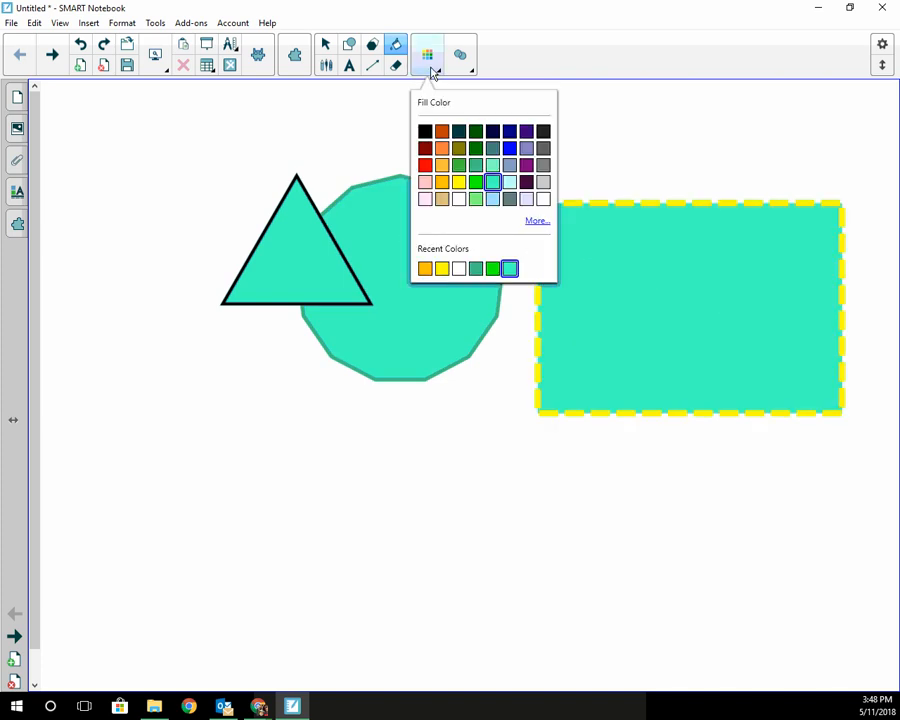
left_click(527, 148)
left_click(281, 254)
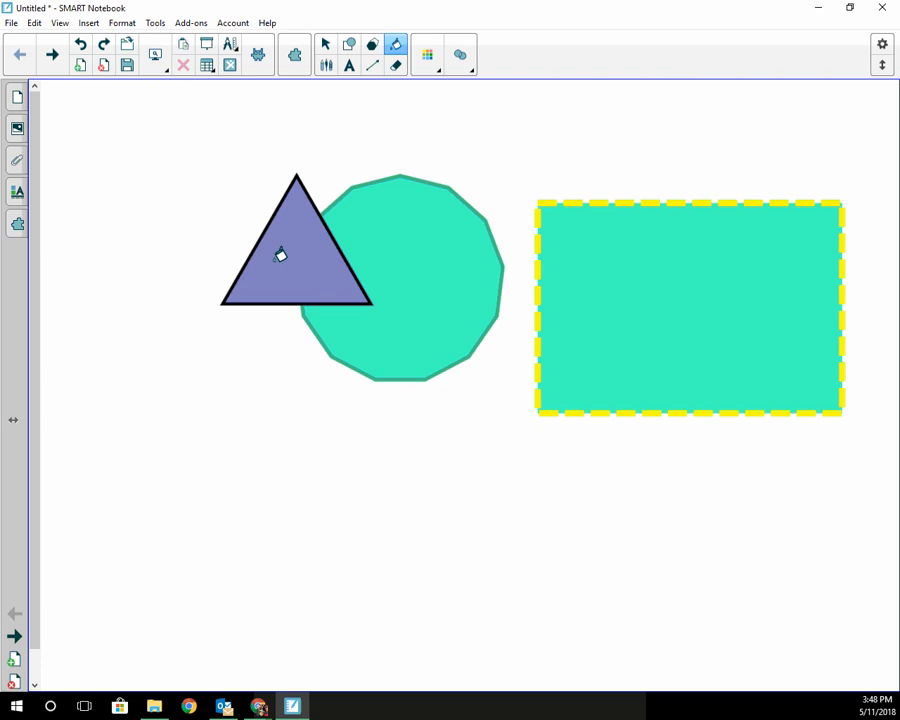
left_click(392, 247)
left_click(739, 280)
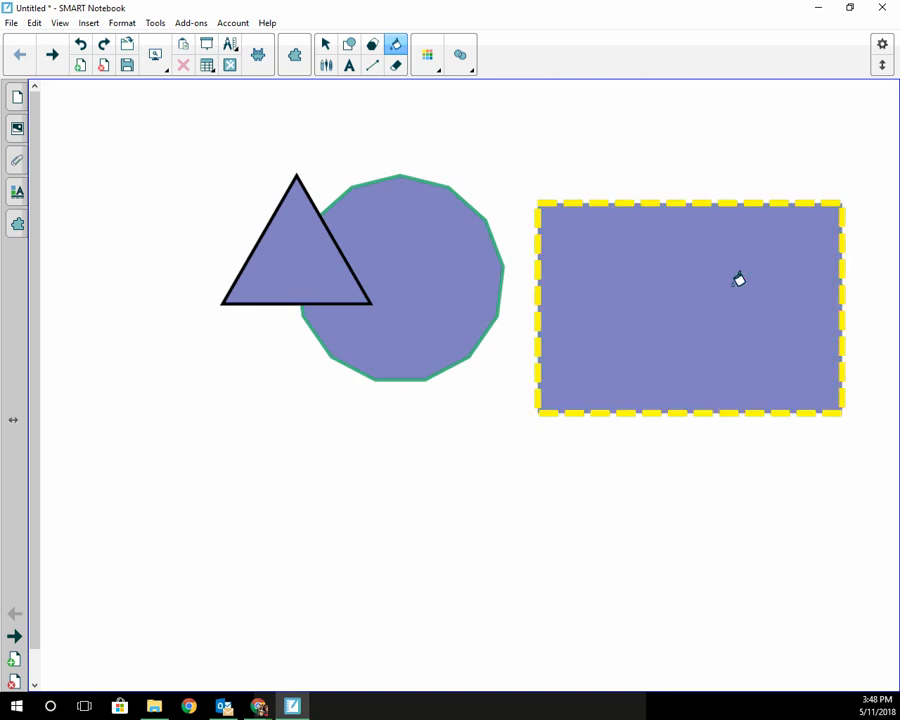
Set the Fill tool's transparency to the third notch and apply it to the rectangle, the 13-sided polygon and the triangle.
left_click(468, 70)
left_click(509, 104)
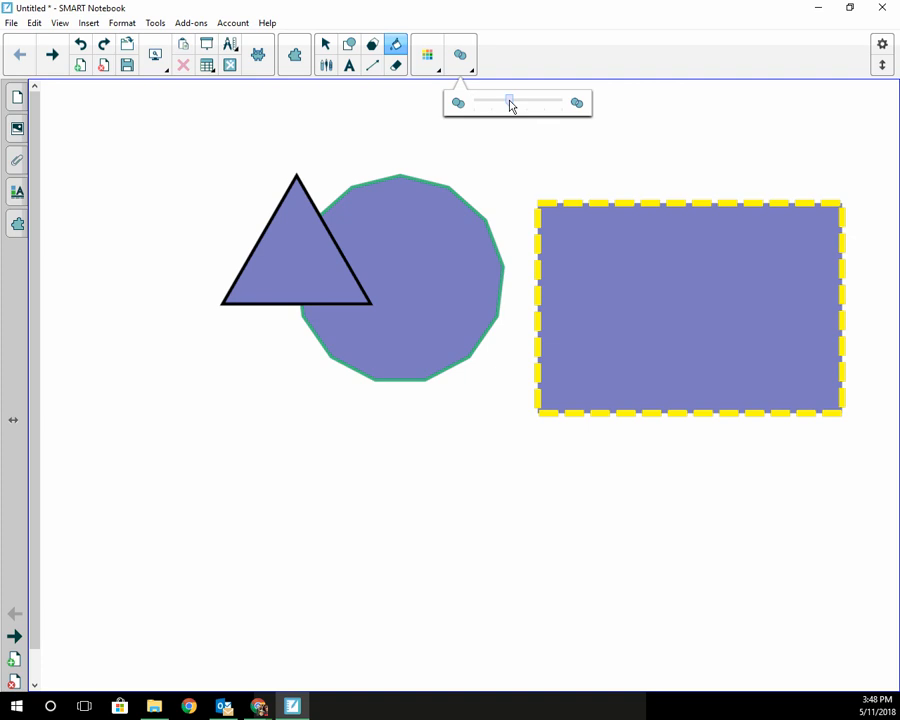
left_click(649, 303)
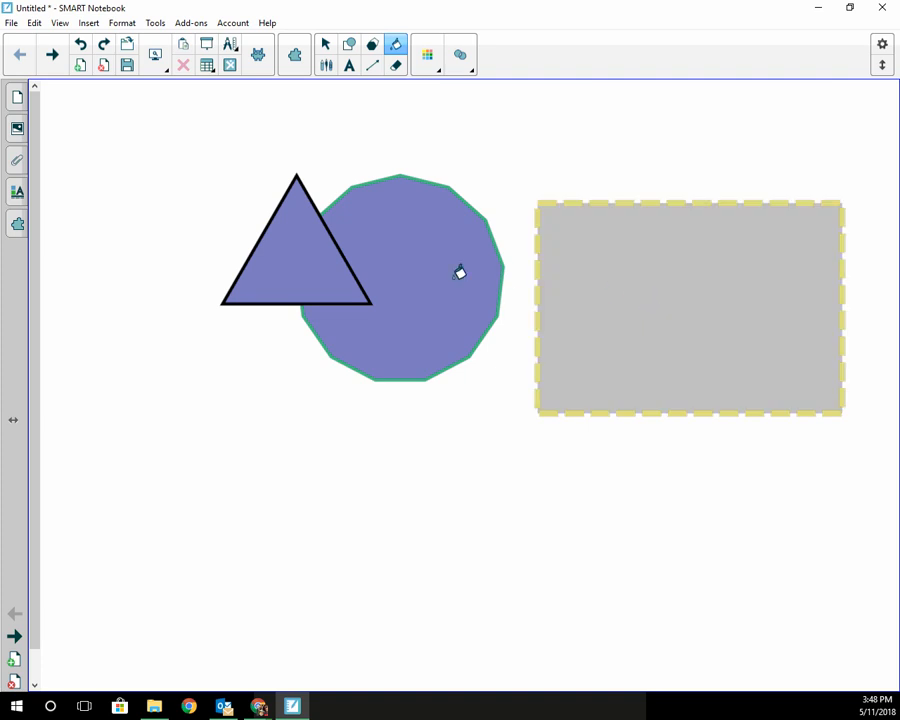
left_click(460, 271)
left_click(271, 255)
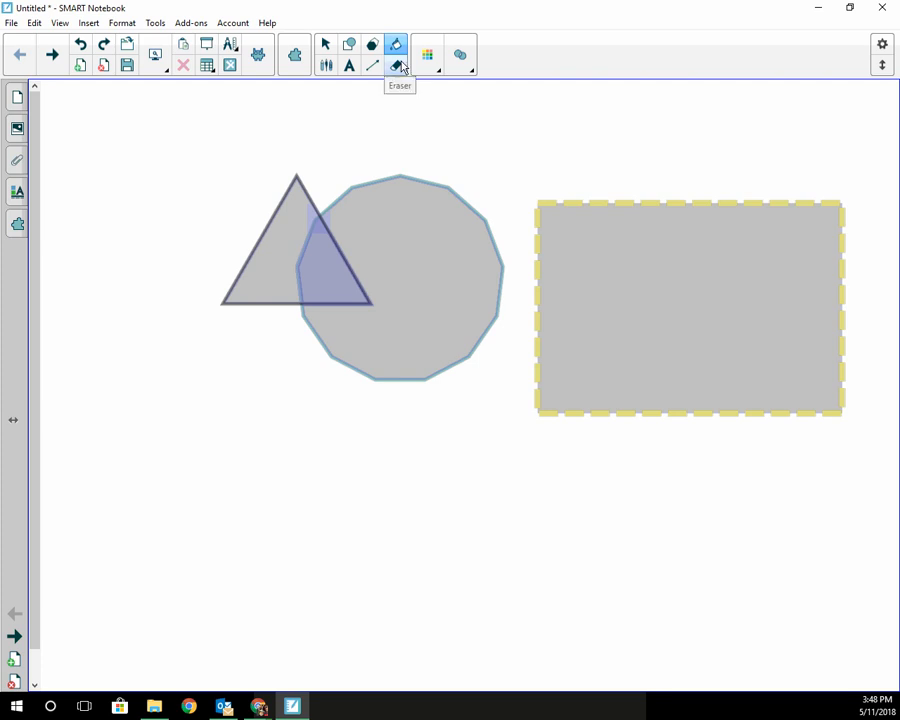
Draw freehand solid strokes in black, red and green across the shapes with the Pen tool.
left_click(327, 66)
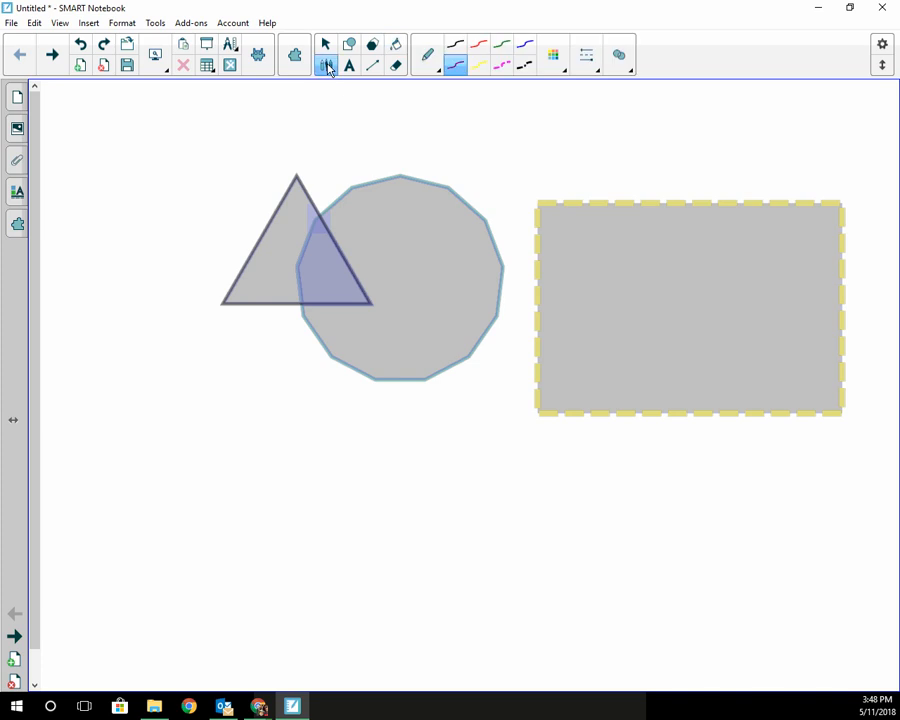
left_click(458, 44)
left_click_drag(420, 181, 532, 414)
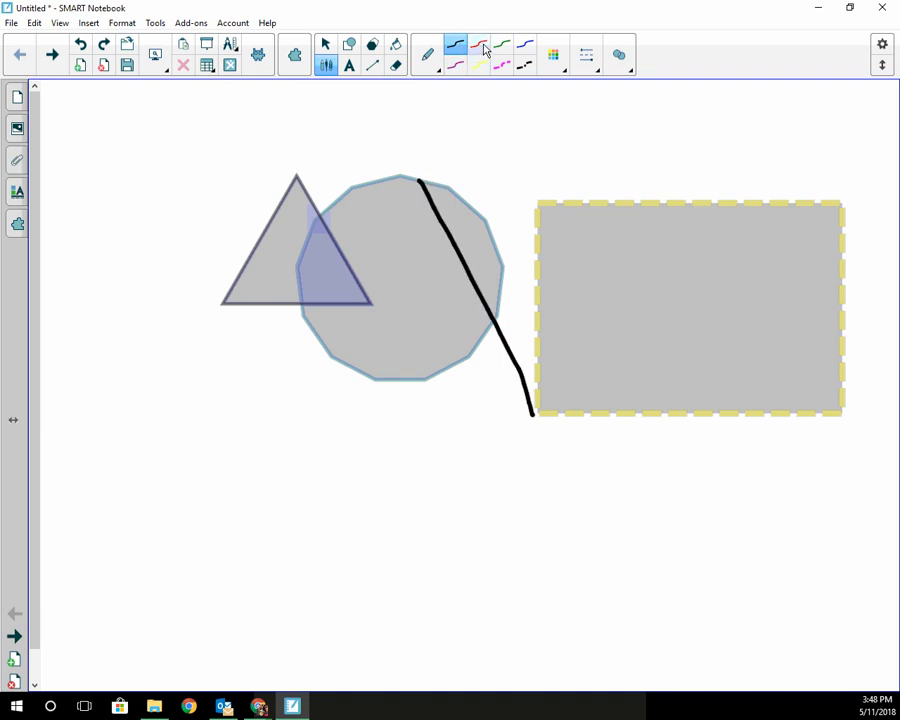
left_click(478, 44)
mouse_move(553, 246)
left_mouse_down()
mouse_move(406, 258)
mouse_move(250, 217)
left_mouse_up()
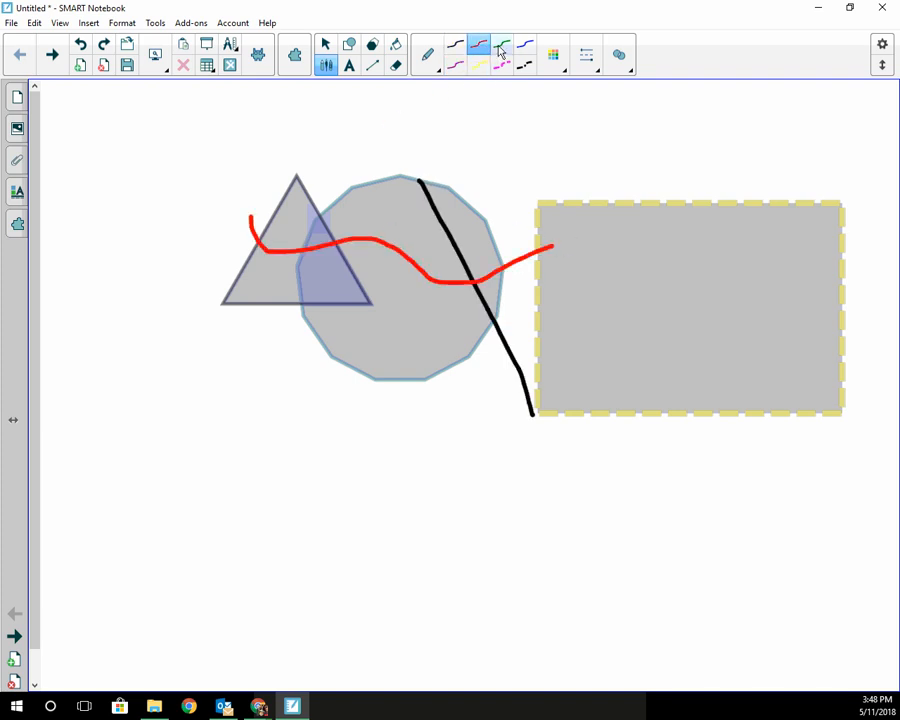
left_click(501, 44)
mouse_move(469, 187)
left_mouse_down()
mouse_move(527, 240)
mouse_move(619, 241)
left_mouse_up()
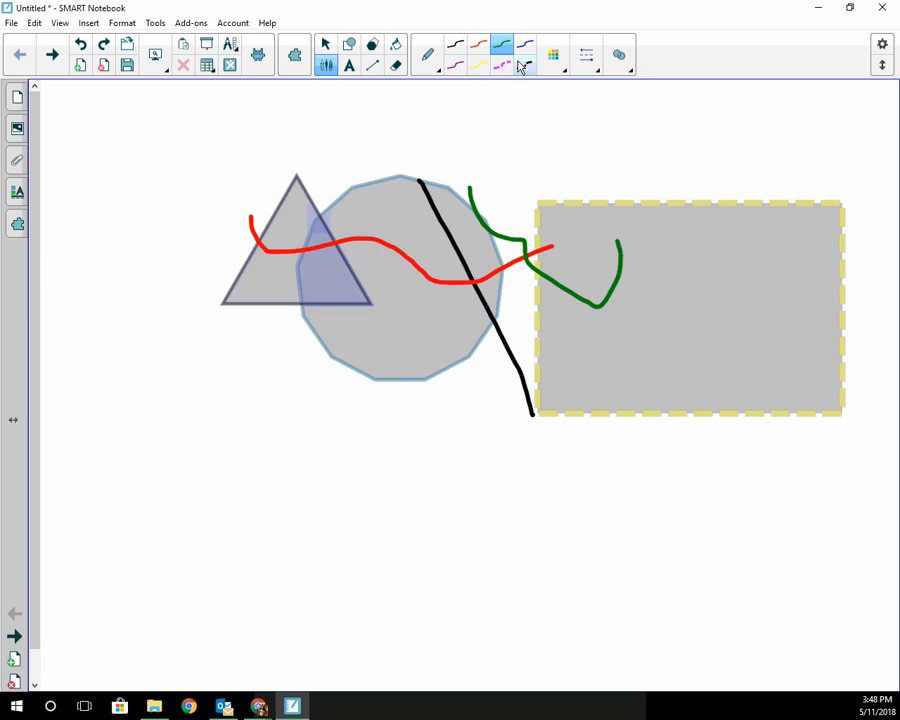
Draw a black dash-dot pen stroke and a magenta dashed pen stroke across the 13-sided polygon.
left_click(524, 65)
mouse_move(548, 139)
left_mouse_down()
mouse_move(366, 178)
mouse_move(585, 255)
left_mouse_up()
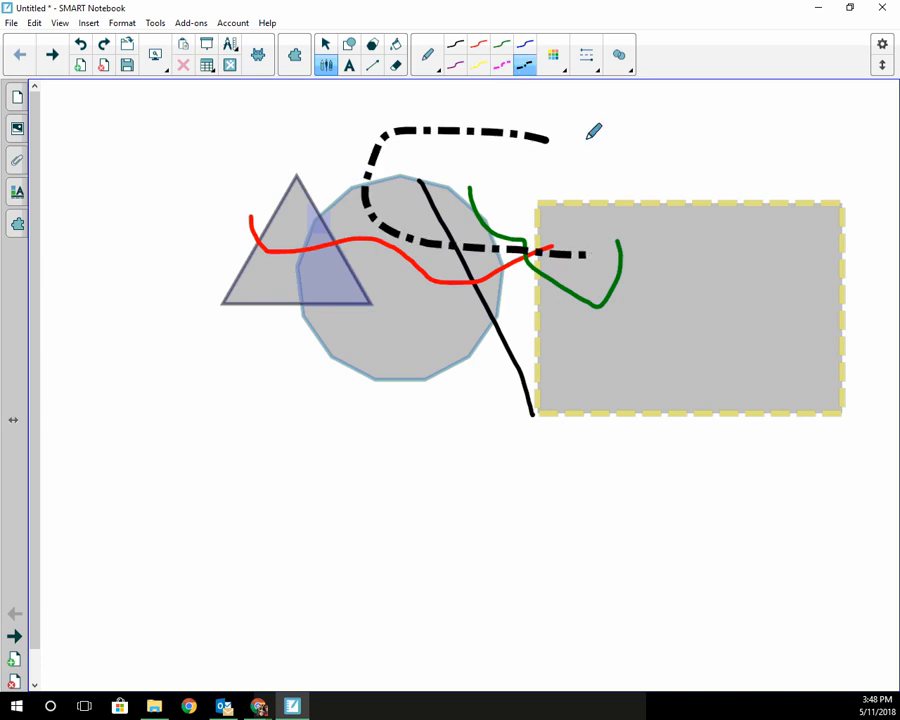
left_click(503, 66)
left_click_drag(612, 180, 391, 316)
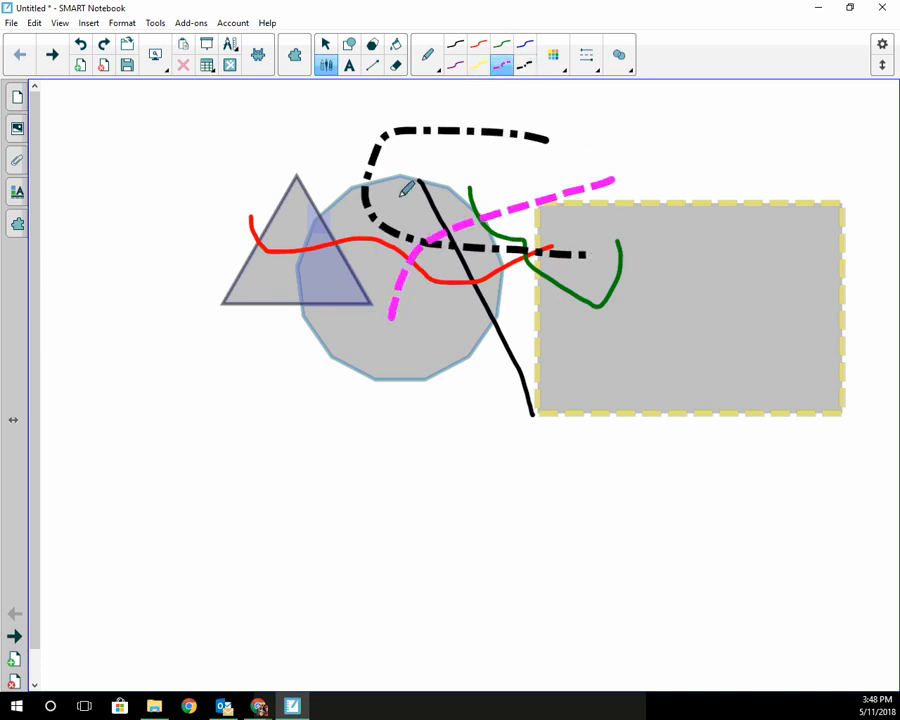
Scribble black freehand strokes below the shapes with the Calligraphic Pen.
left_click(440, 75)
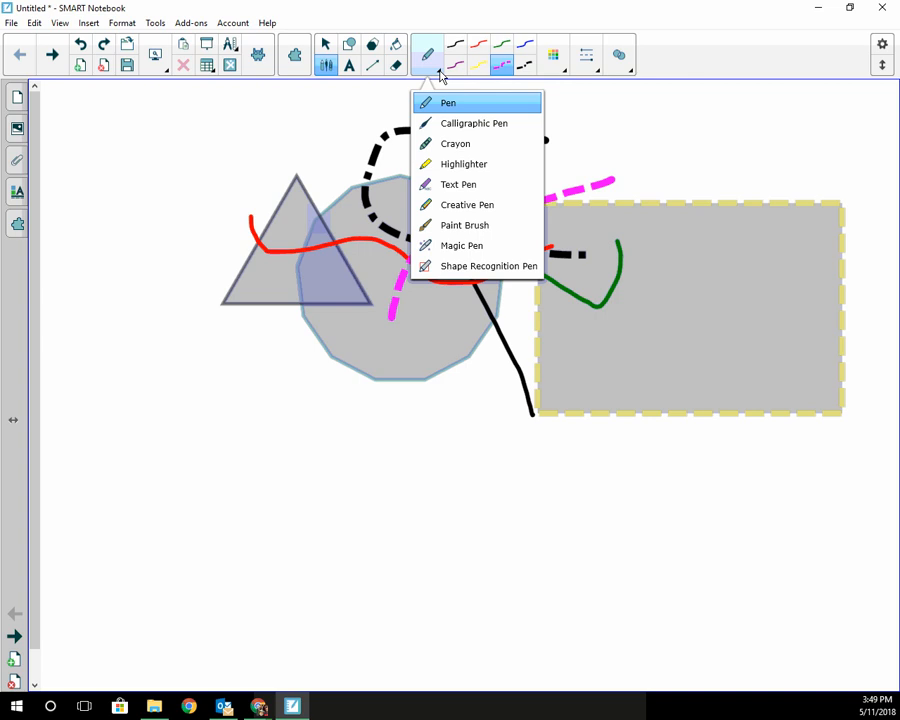
left_click(475, 124)
left_click_drag(288, 377, 603, 465)
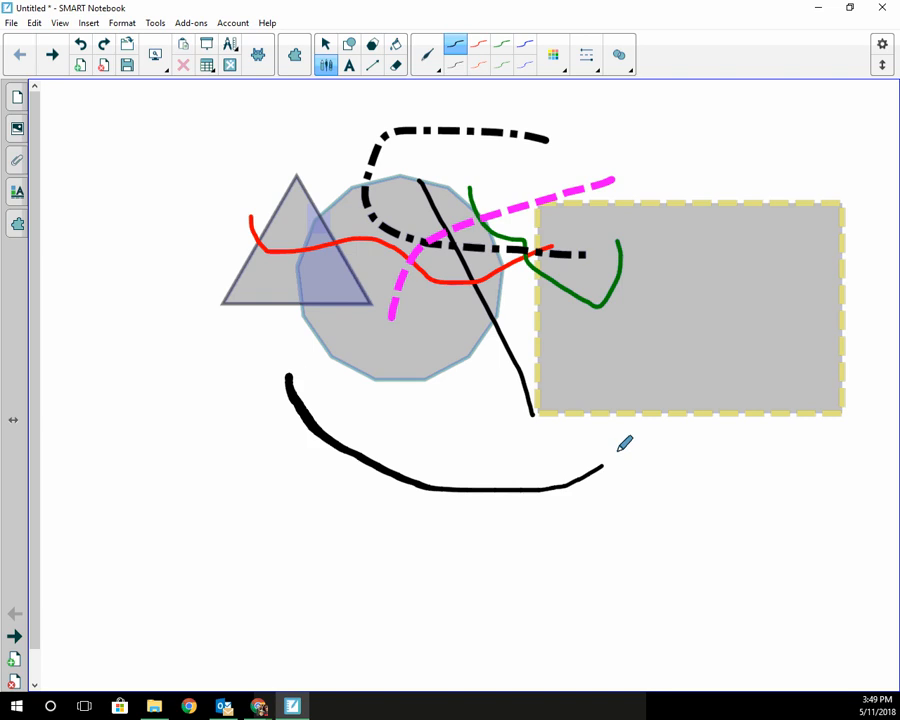
mouse_move(532, 408)
left_mouse_down()
mouse_move(364, 460)
mouse_move(504, 490)
mouse_move(613, 446)
mouse_move(465, 410)
mouse_move(536, 438)
mouse_move(572, 372)
mouse_move(468, 390)
mouse_move(362, 392)
mouse_move(269, 362)
mouse_move(258, 370)
left_mouse_up()
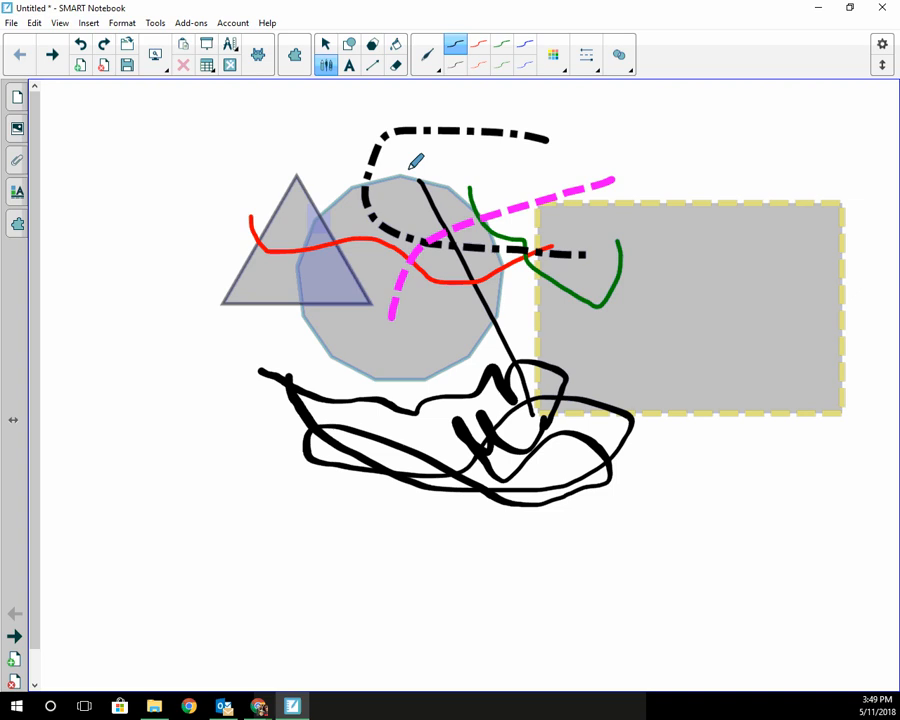
Add a new blank page and draw an orange Crayon curve across its middle.
left_click(436, 72)
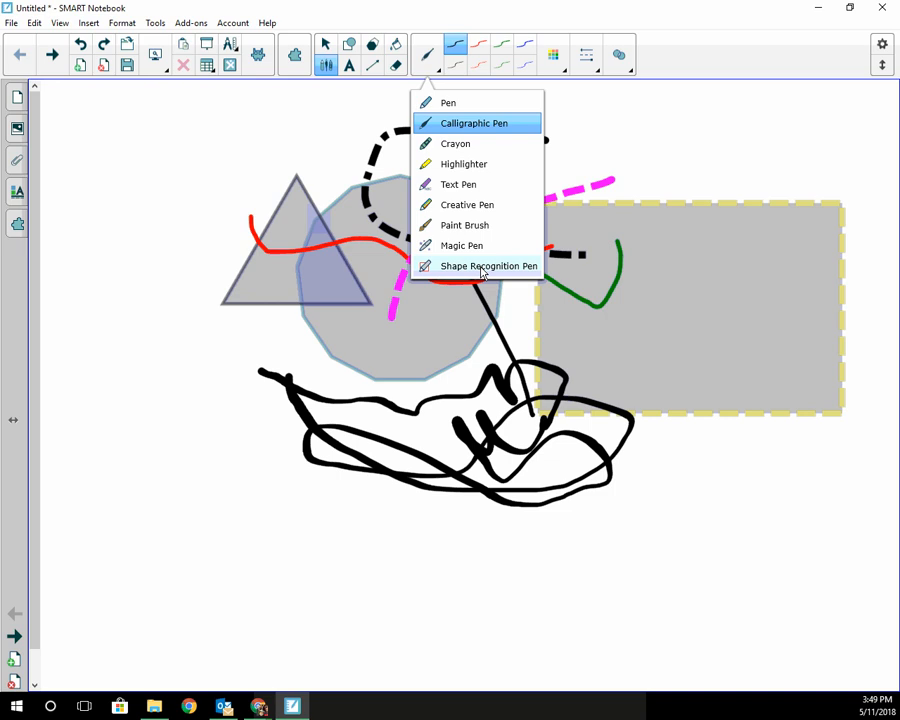
left_click(14, 662)
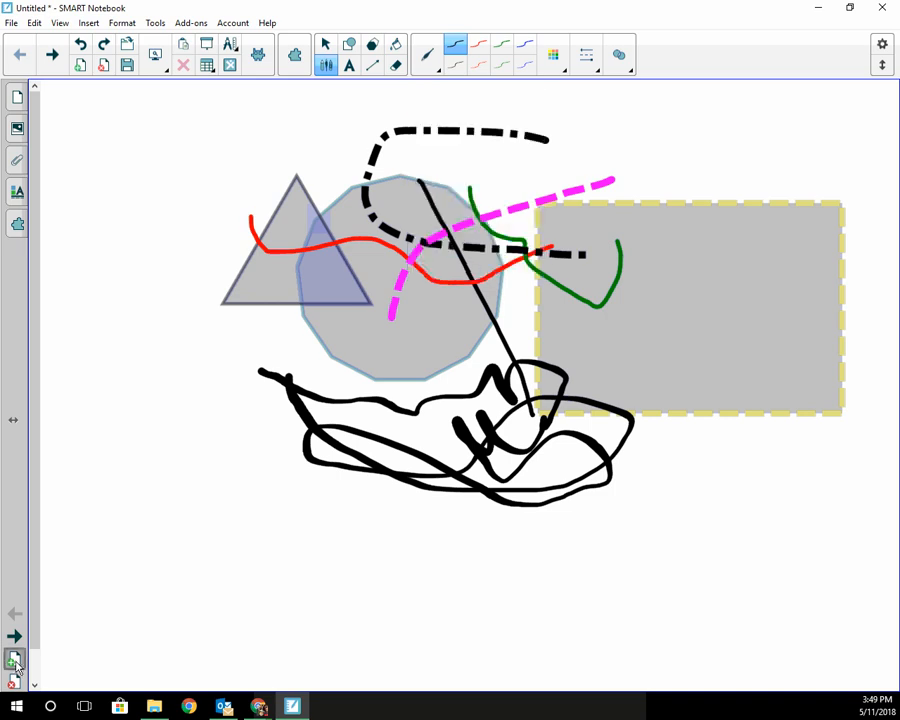
left_click(14, 660)
left_click(435, 70)
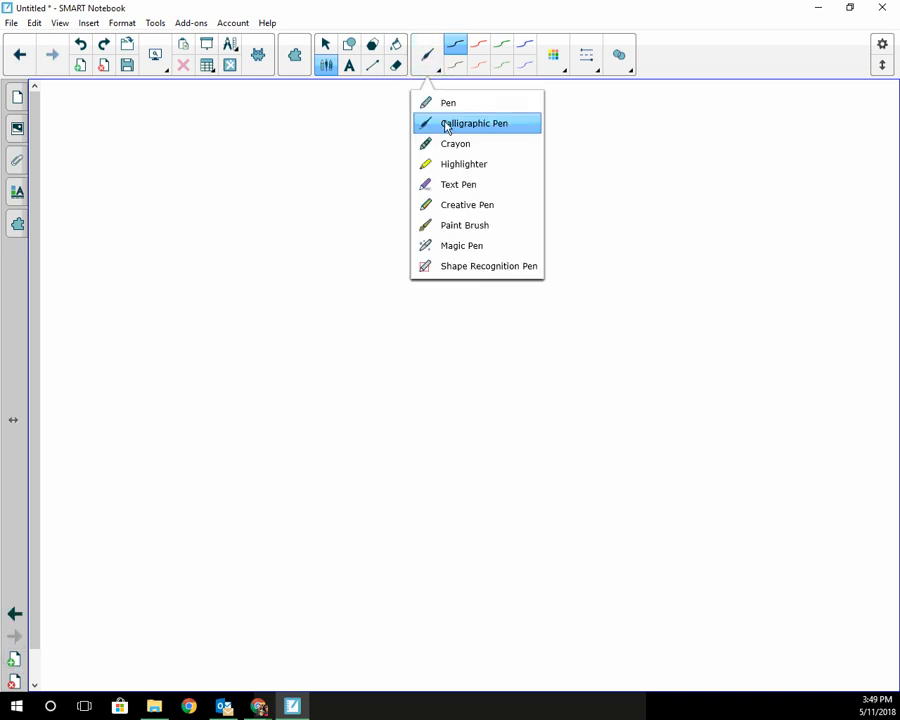
left_click(458, 144)
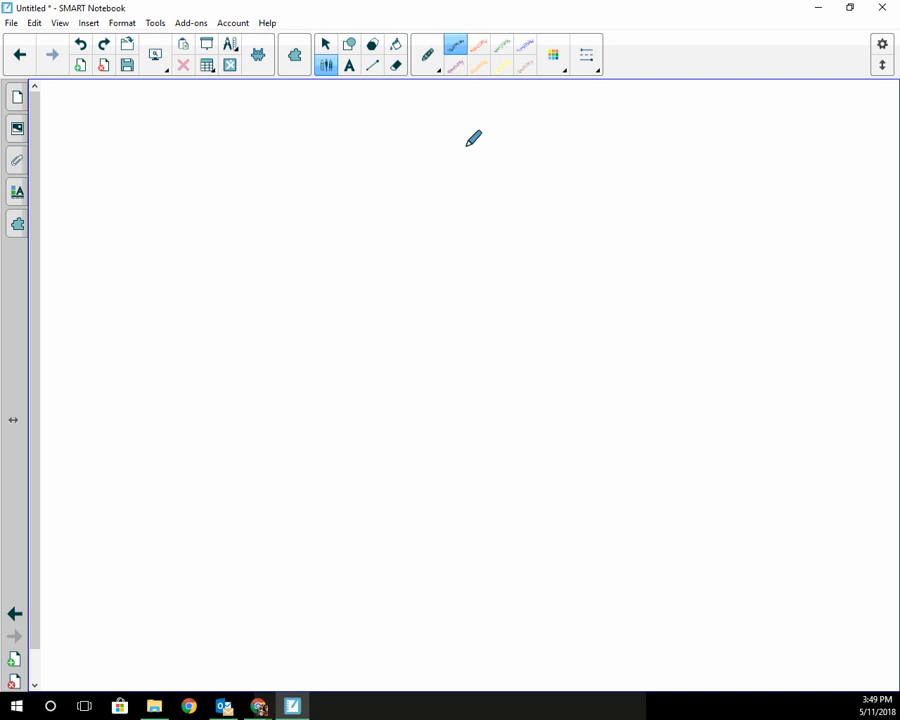
left_click(481, 67)
left_click_drag(287, 169, 560, 432)
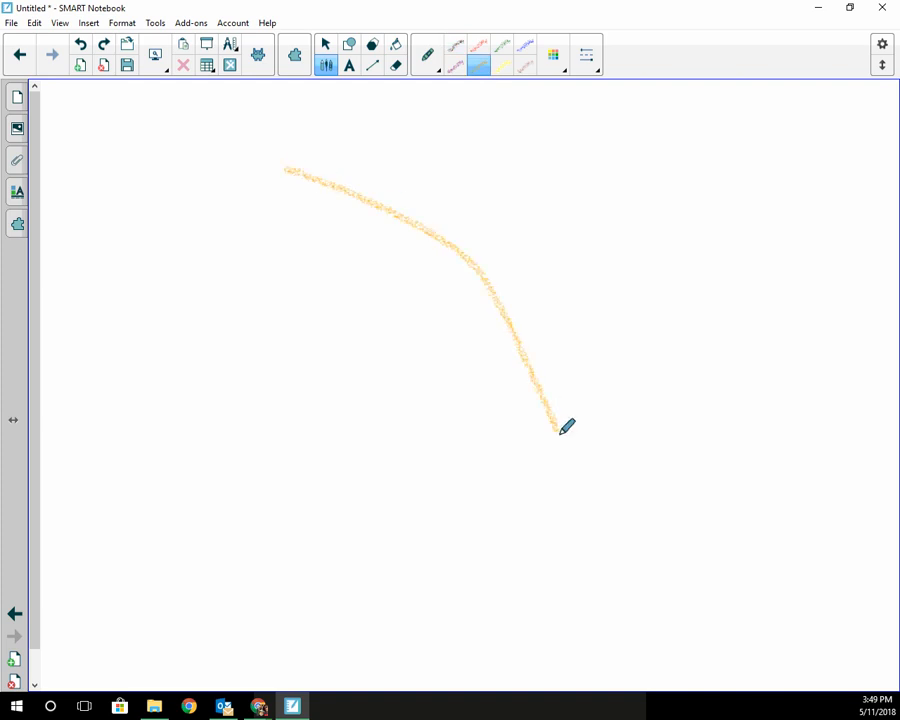
Change the crayon color to pale lavender and scribble strokes around and over the orange curve.
left_click(557, 63)
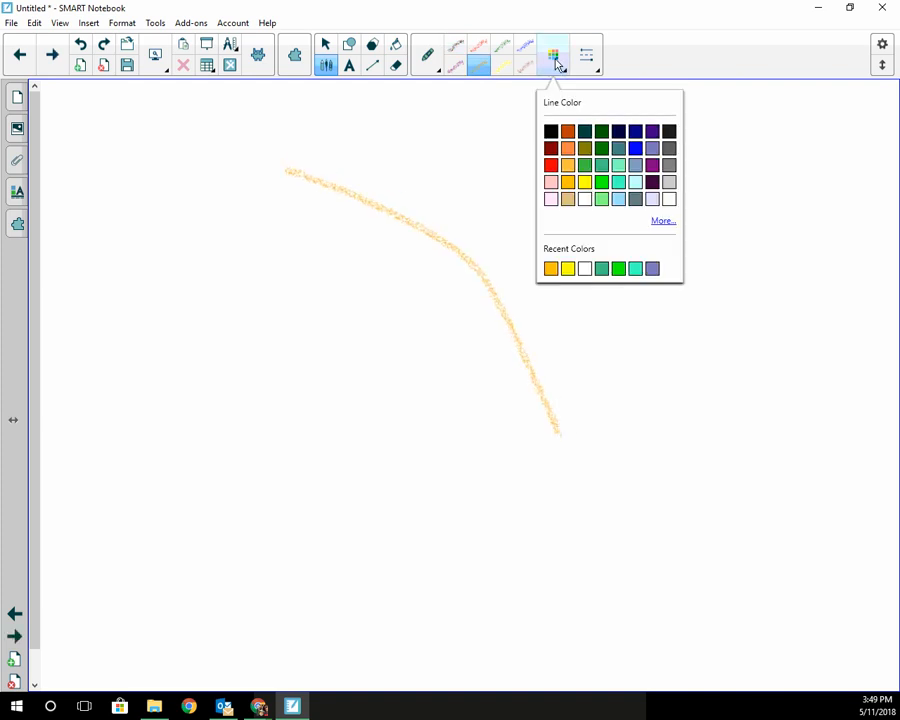
left_click(657, 200)
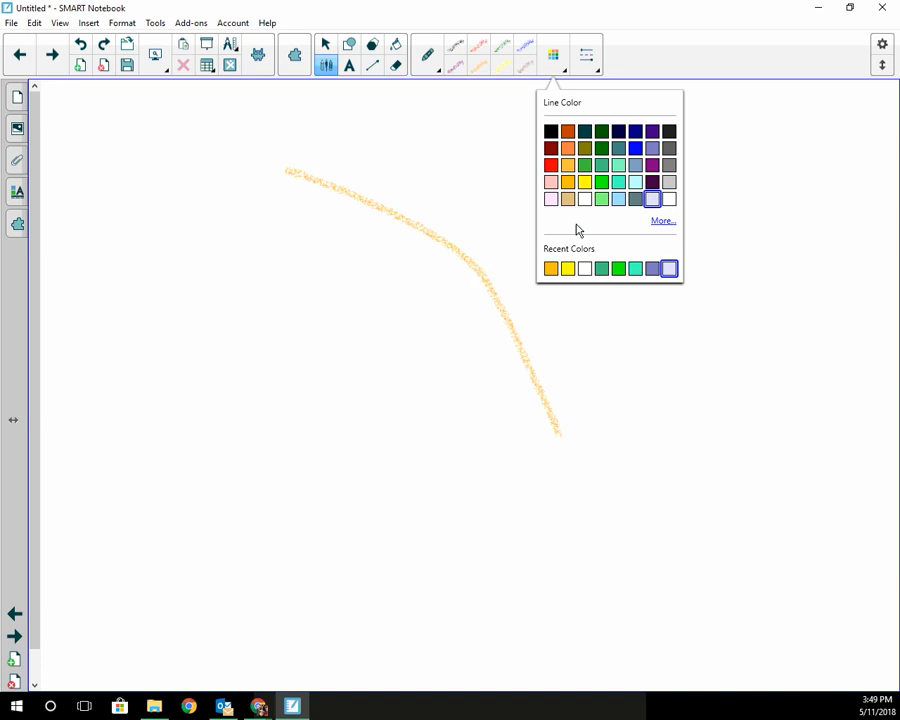
mouse_move(283, 391)
left_mouse_down()
mouse_move(728, 266)
mouse_move(603, 296)
mouse_move(646, 310)
mouse_move(605, 333)
mouse_move(522, 323)
mouse_move(571, 348)
mouse_move(548, 352)
mouse_move(591, 362)
mouse_move(540, 348)
left_mouse_up()
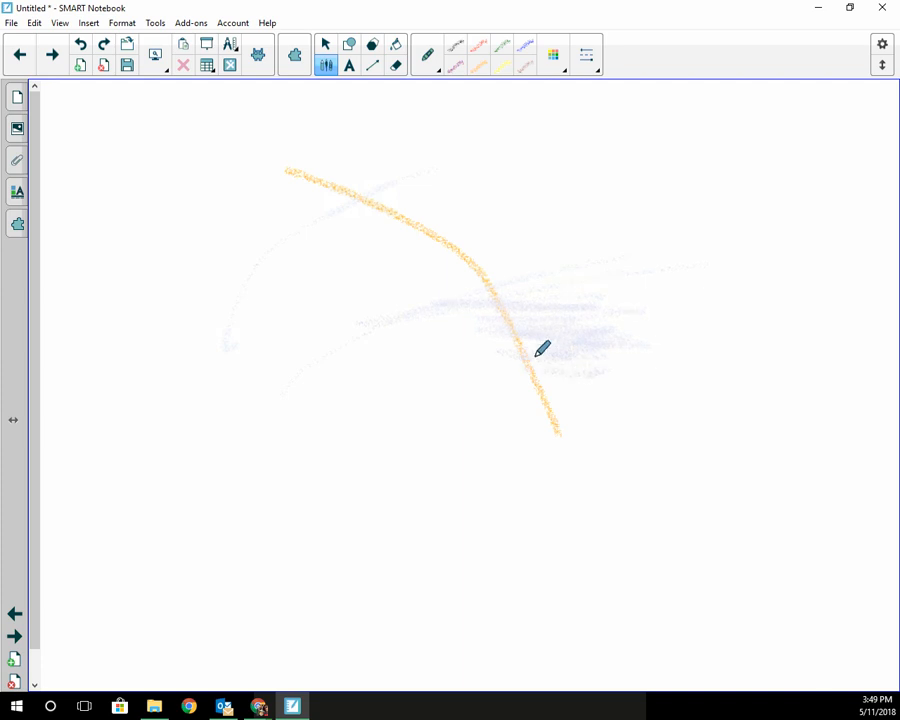
Draw two horizontal yellow Highlighter lines across the orange crayon curve.
left_click(434, 74)
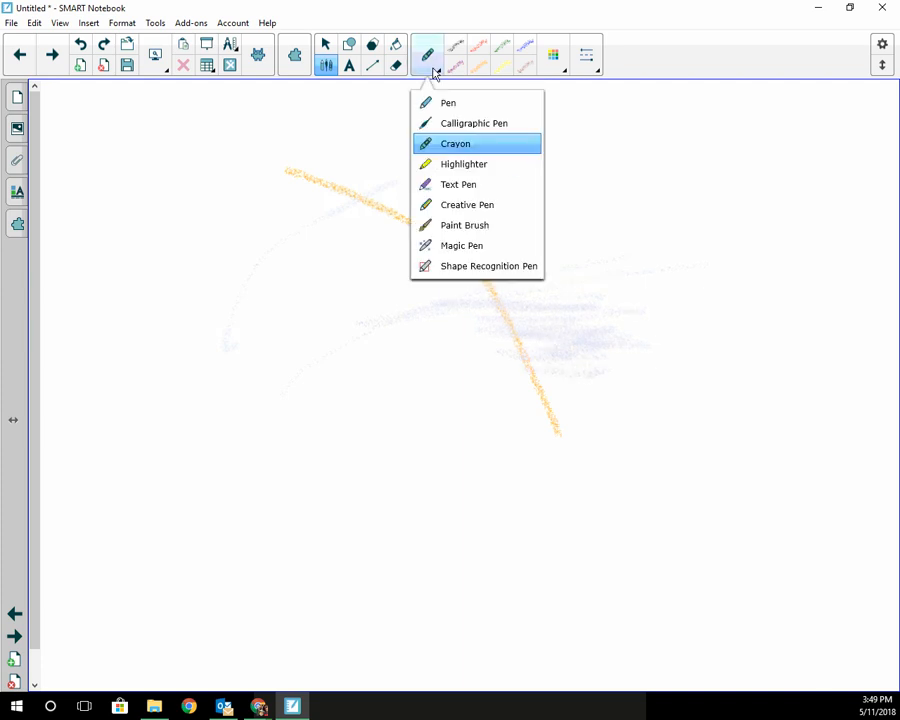
left_click(452, 168)
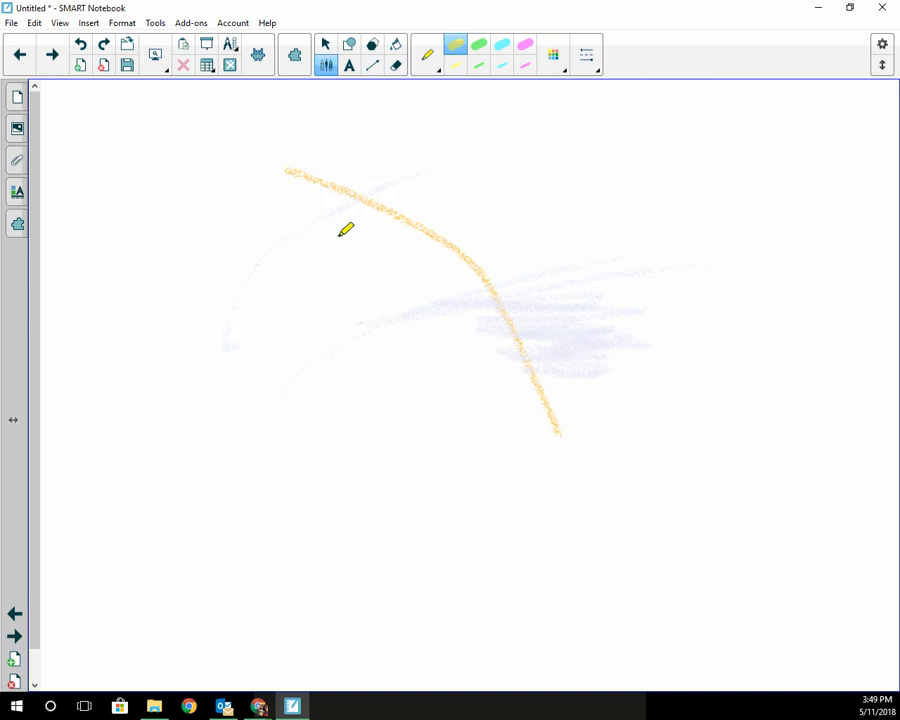
left_click_drag(310, 237, 595, 236)
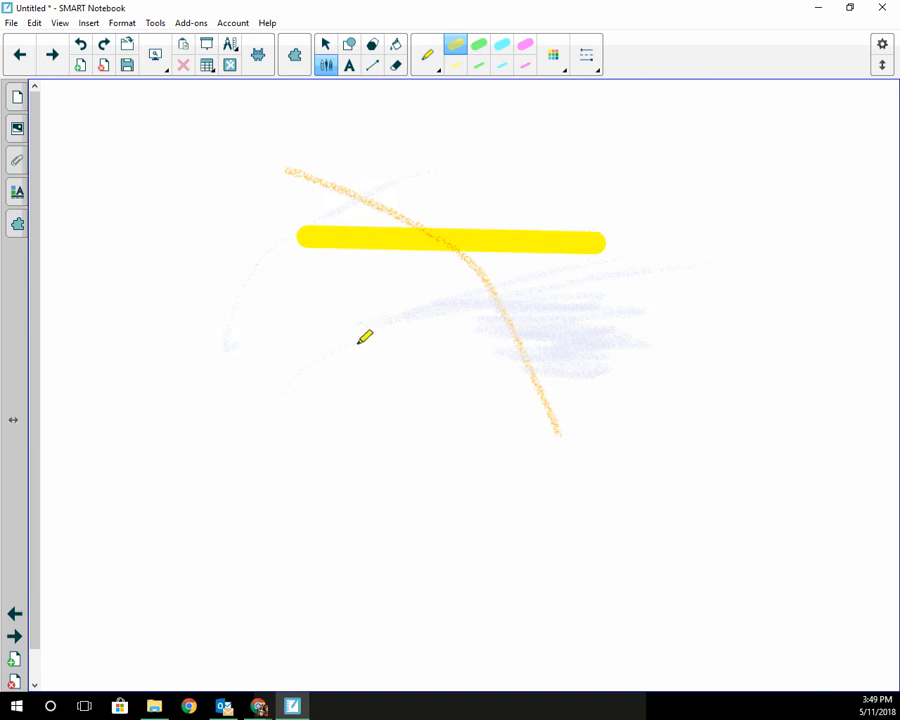
left_click_drag(358, 343, 755, 341)
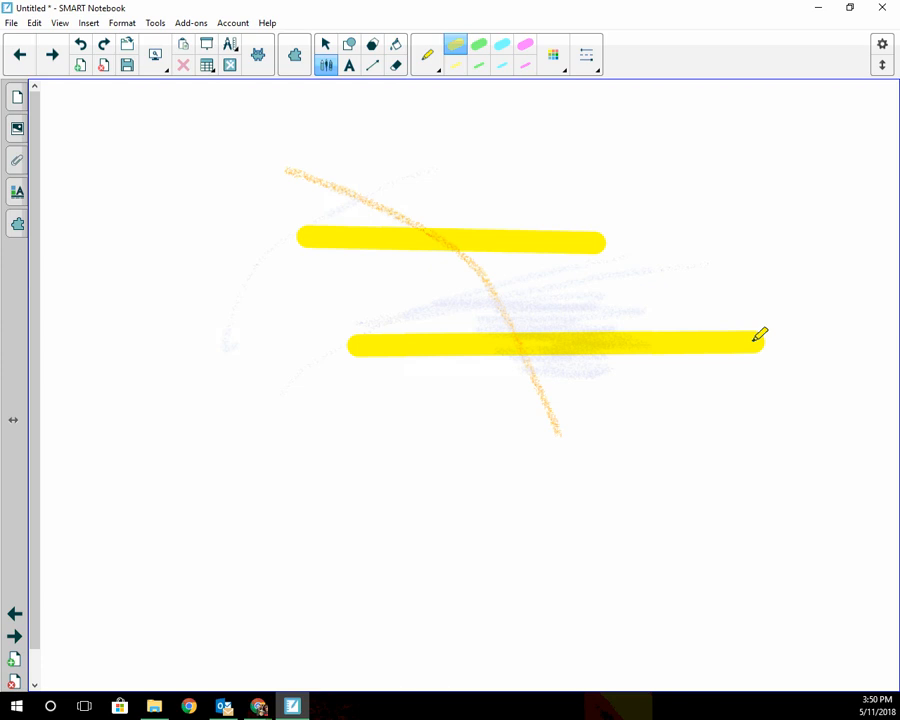
Handwrite "Hi" below the highlighter lines with the Text Pen and accept its conversion to typed text.
left_click(436, 72)
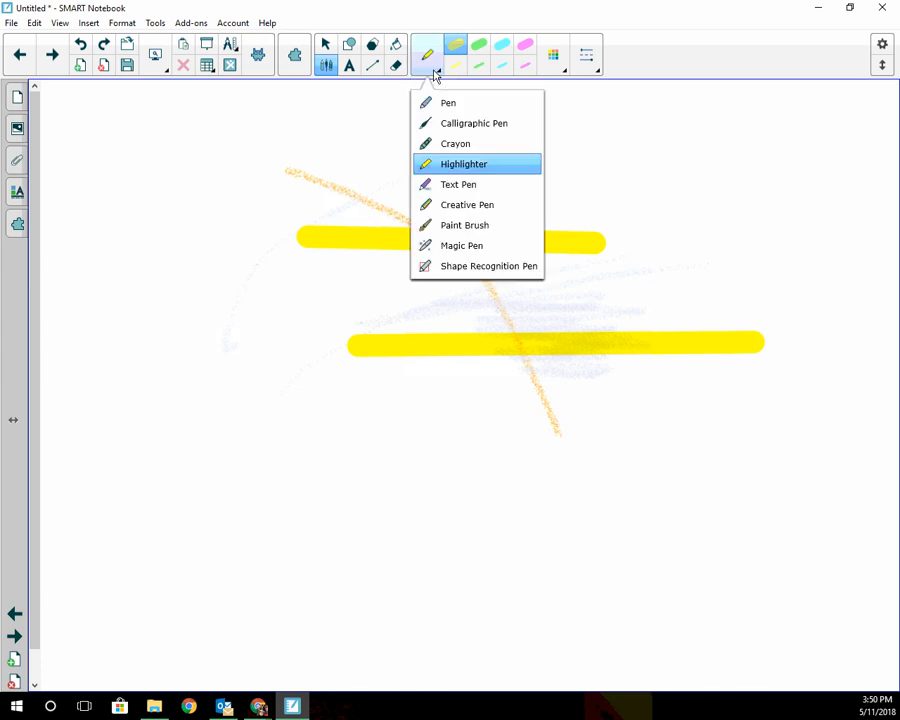
left_click(461, 186)
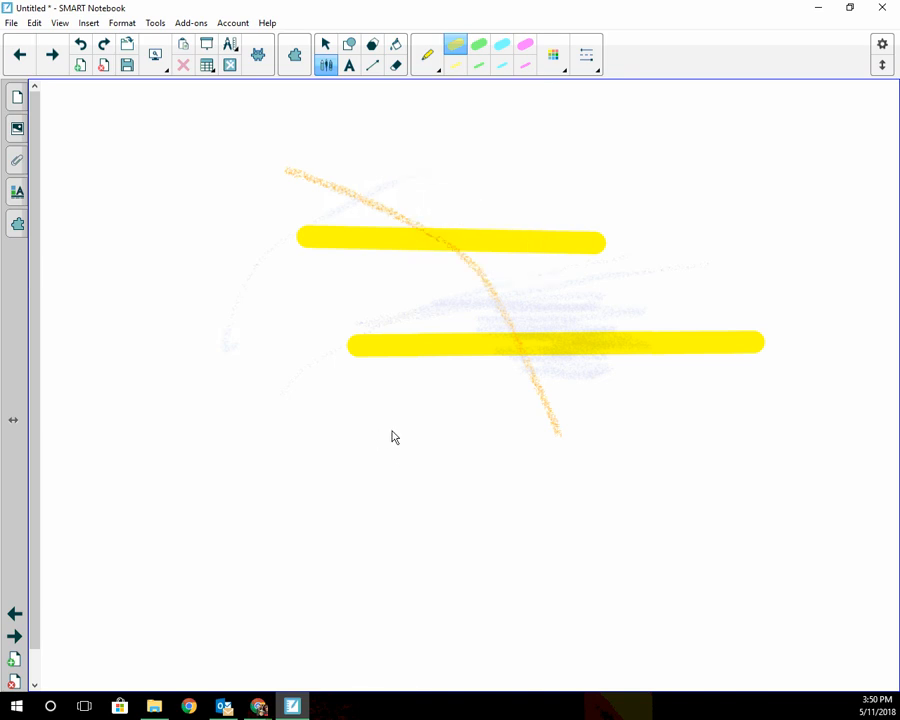
left_click_drag(390, 431, 374, 506)
left_click_drag(431, 435, 392, 535)
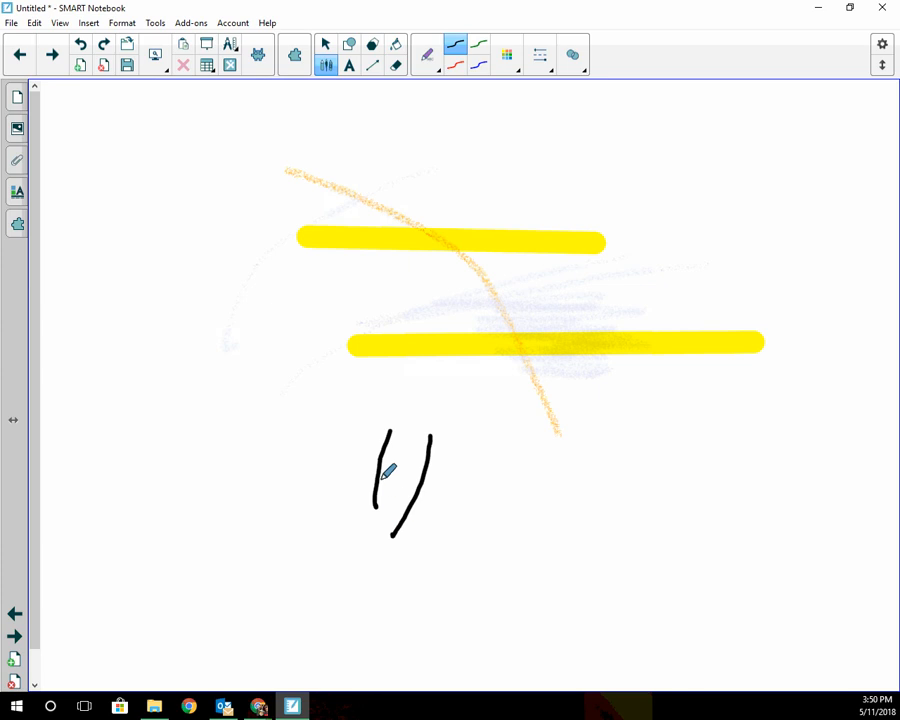
left_click_drag(385, 476, 467, 516)
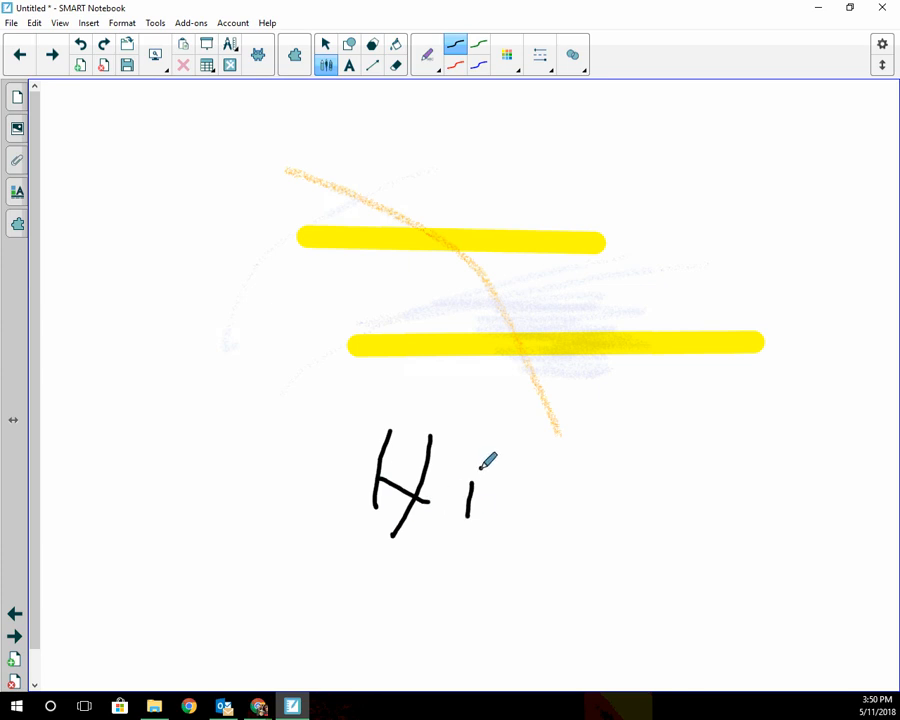
left_click(481, 467)
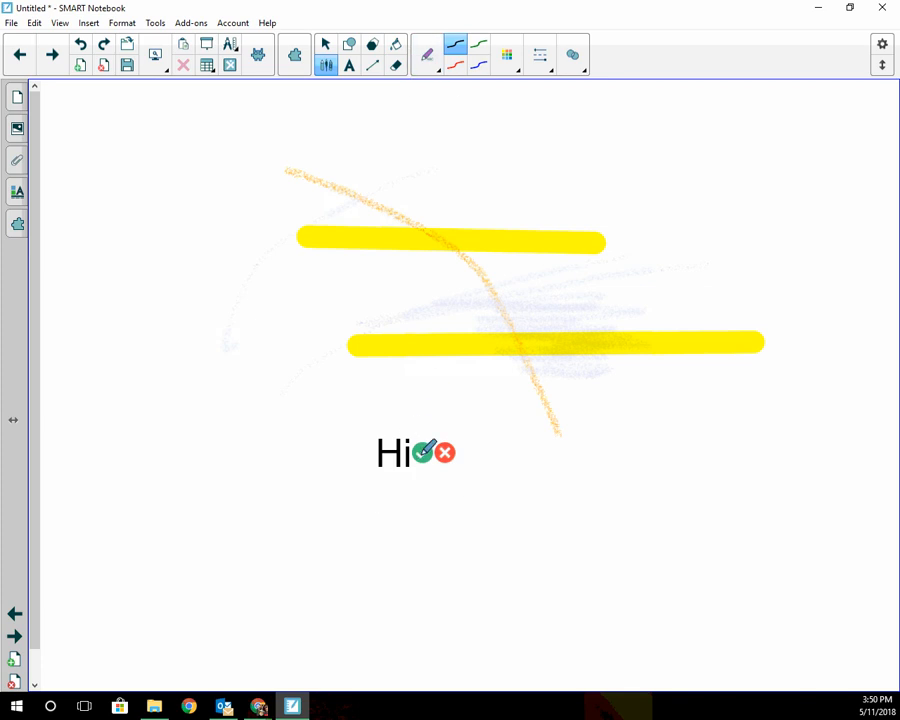
left_click(424, 452)
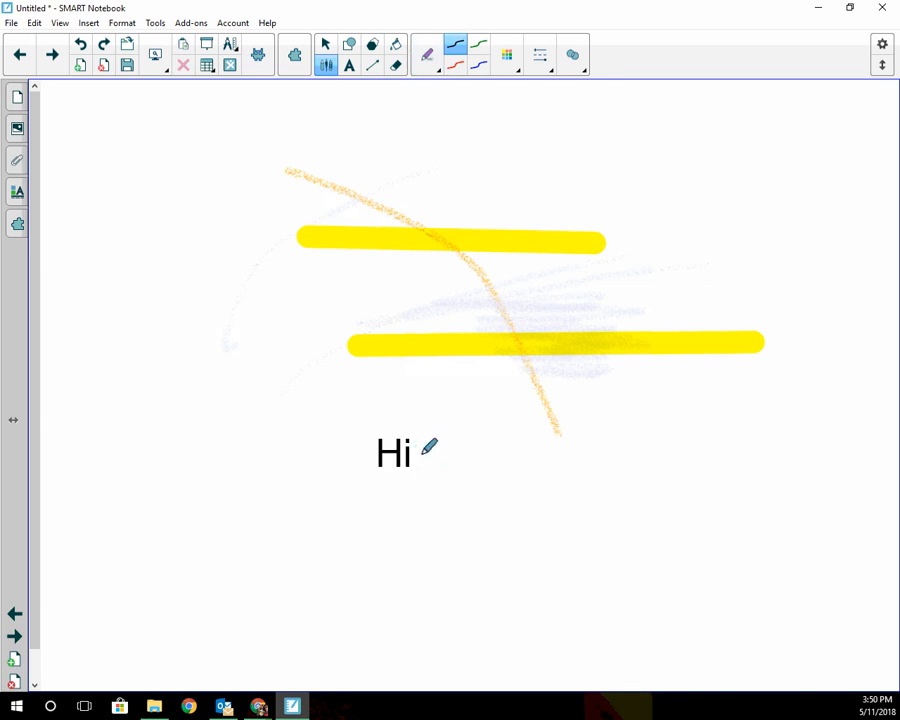
Draw a rainbow curve and a crossing diagonal line of smiley faces with the Creative Pen.
left_click(436, 66)
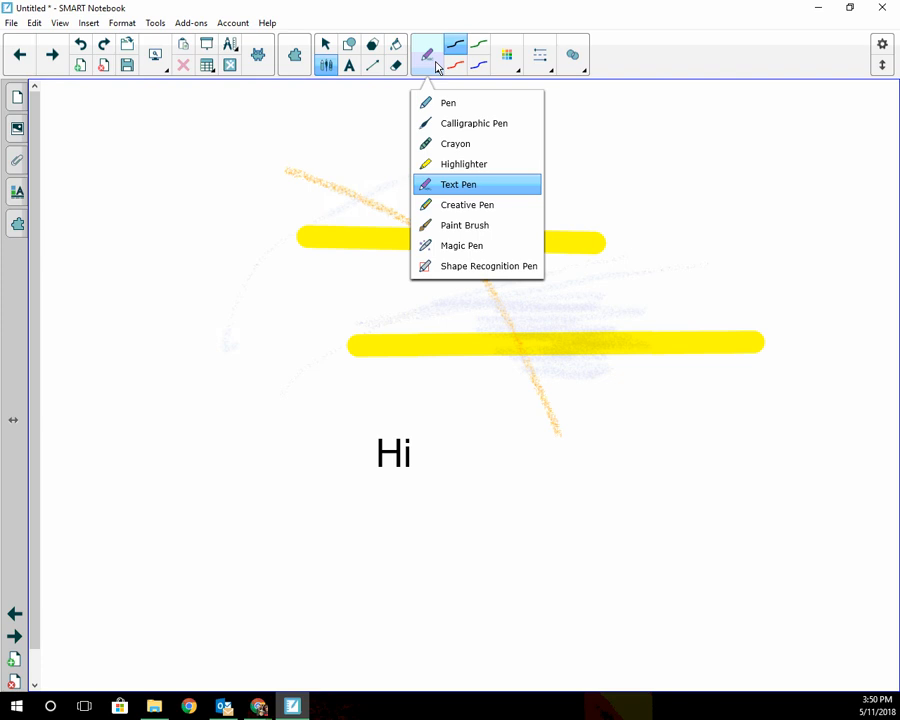
left_click(479, 208)
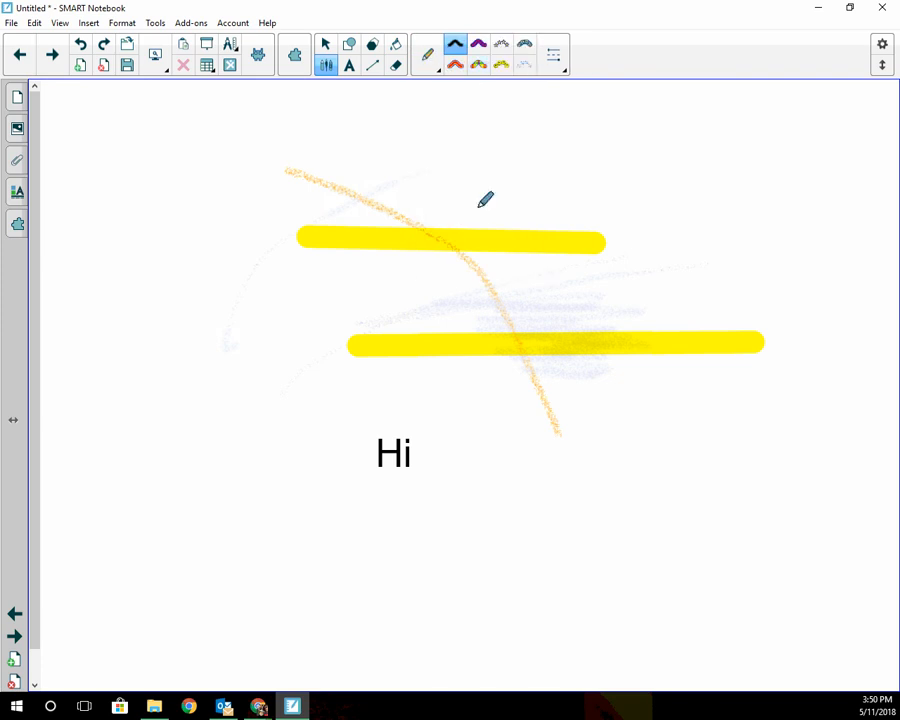
left_click(479, 66)
left_click_drag(468, 146, 642, 425)
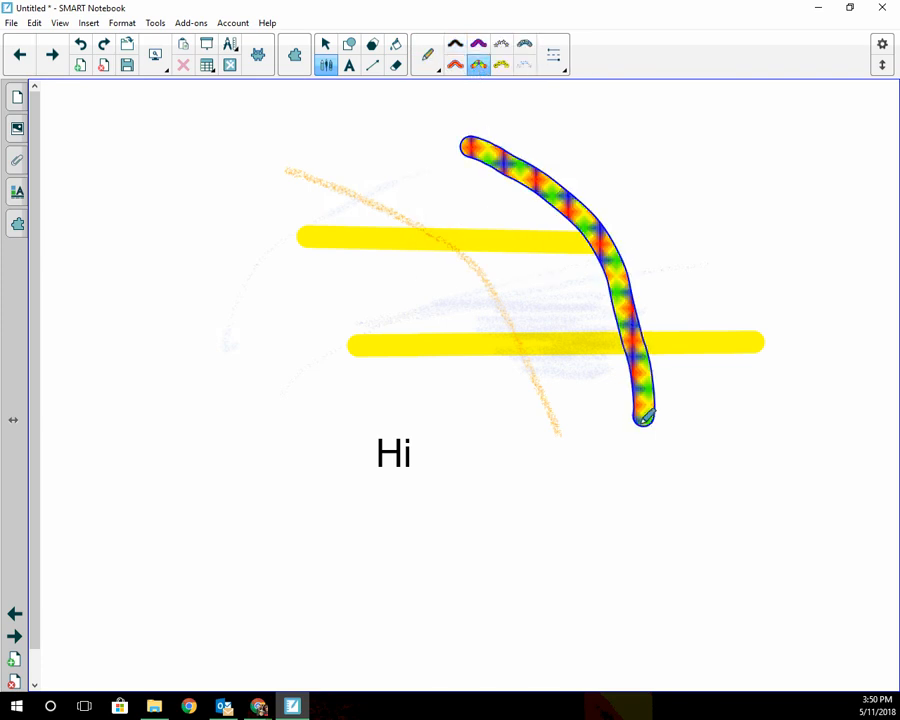
left_click(501, 65)
left_click_drag(578, 165, 340, 297)
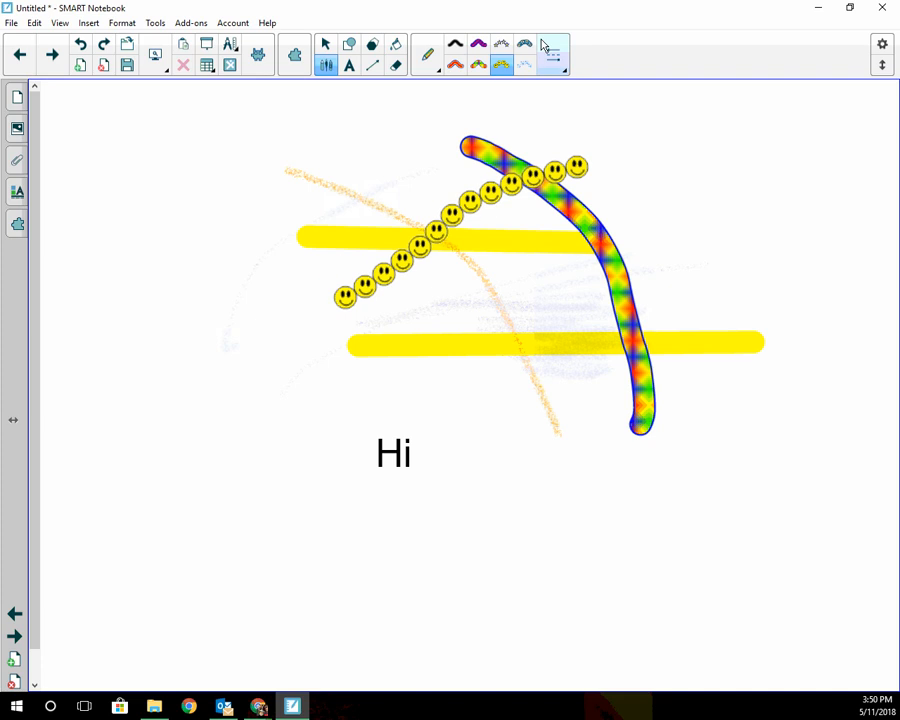
Add a light-blue star curve beyond the rainbow stroke and a blue daisy-patterned diagonal stroke on the page's upper-left area.
left_click(525, 66)
mouse_move(585, 137)
left_mouse_down()
mouse_move(723, 350)
mouse_move(720, 373)
left_mouse_up()
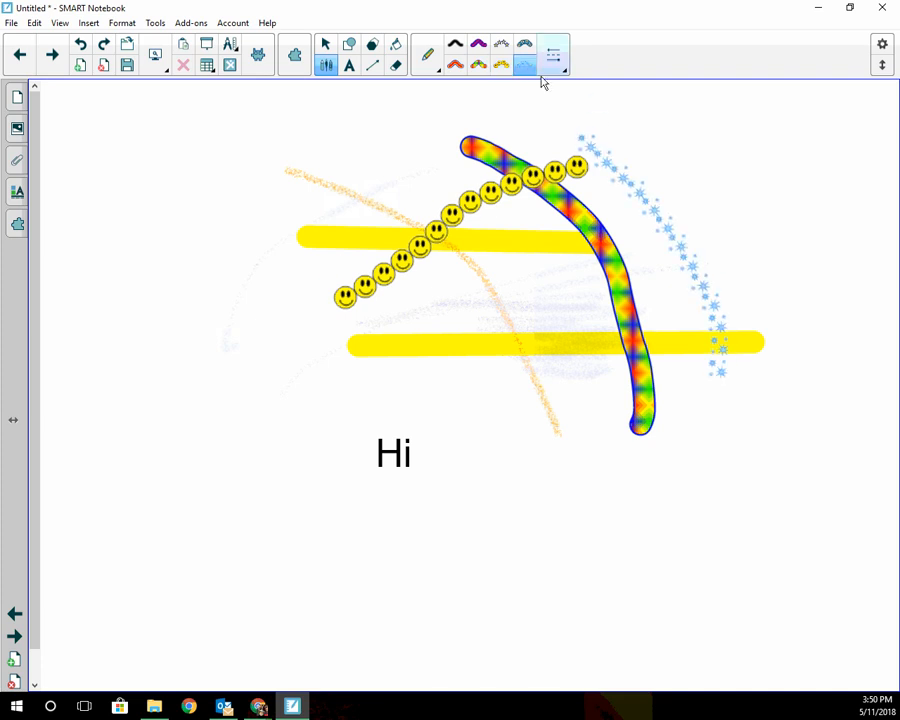
left_click(525, 44)
left_click_drag(418, 153, 158, 298)
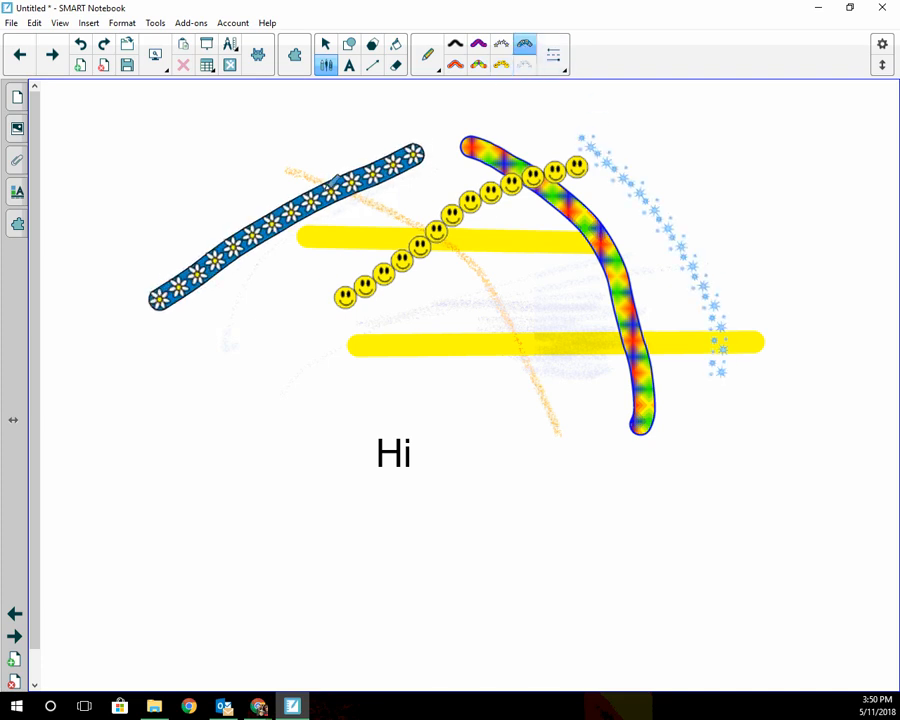
Paint two curved black Paint Brush strokes crossing each other around the lower end of the rainbow curve.
left_click(434, 72)
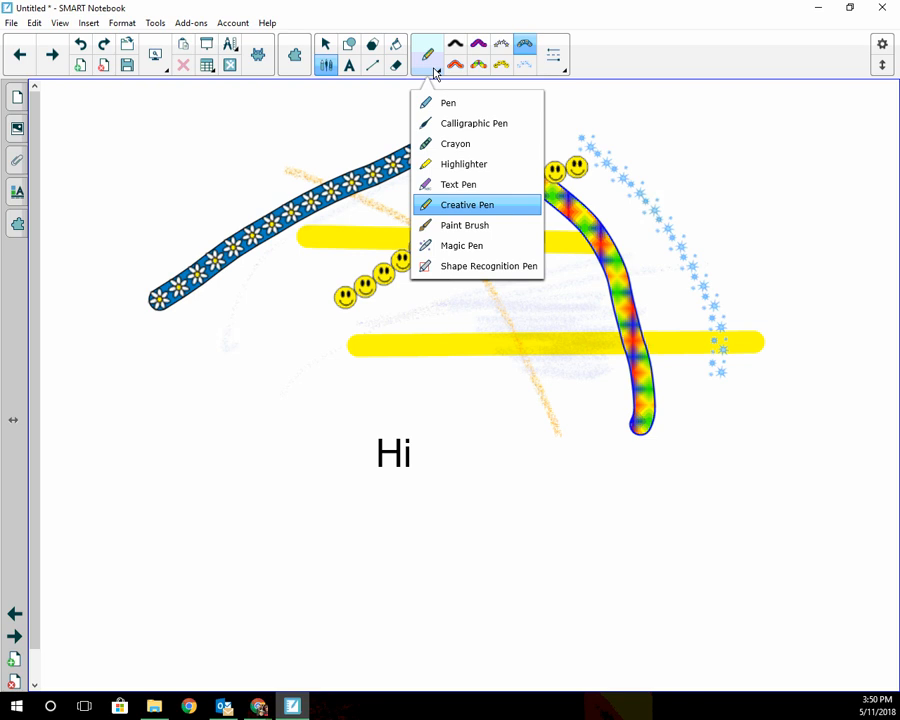
left_click(476, 229)
mouse_move(798, 260)
left_mouse_down()
mouse_move(615, 336)
mouse_move(607, 478)
left_mouse_up()
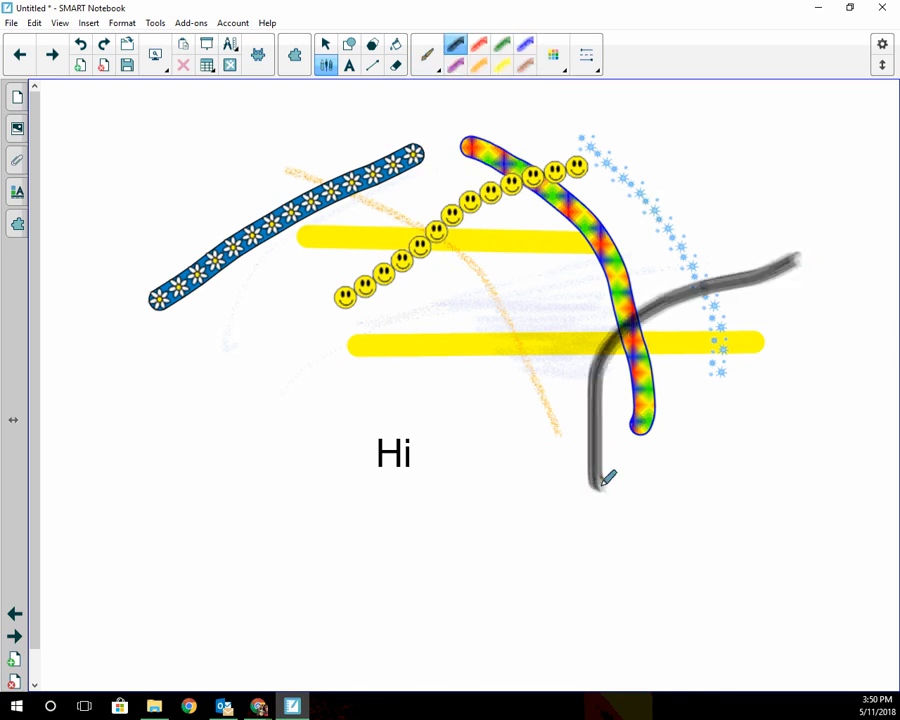
left_click_drag(803, 342, 478, 425)
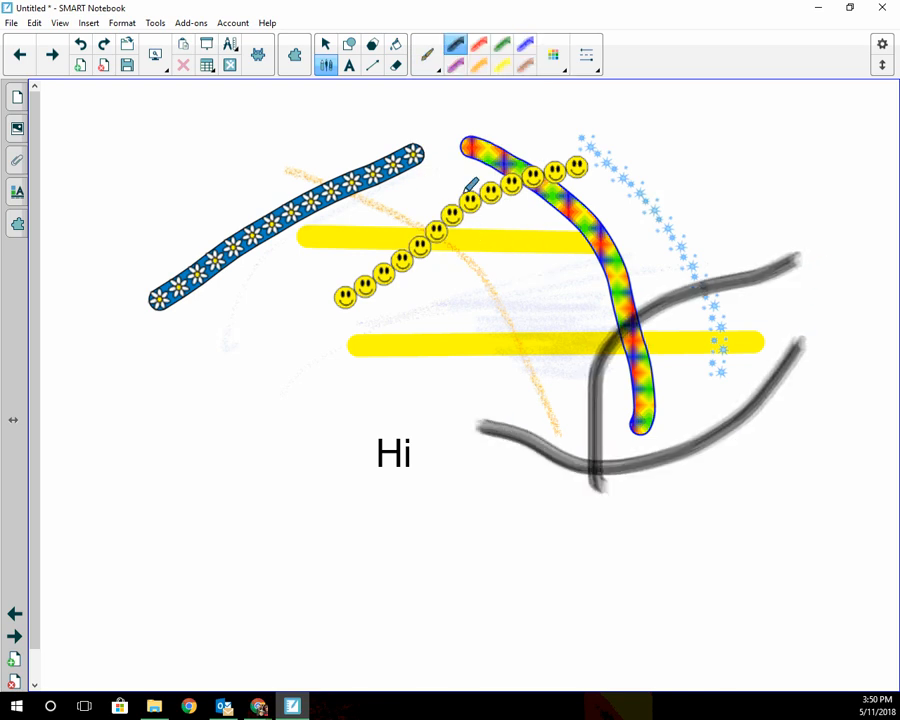
Paint a long looping orange brush scribble across the black strokes and a green brush loop above "Hi".
left_click(488, 65)
mouse_move(850, 212)
left_mouse_down()
mouse_move(569, 289)
mouse_move(619, 404)
mouse_move(581, 410)
mouse_move(595, 476)
mouse_move(655, 508)
mouse_move(740, 462)
mouse_move(745, 486)
mouse_move(355, 515)
left_mouse_up()
left_click(502, 43)
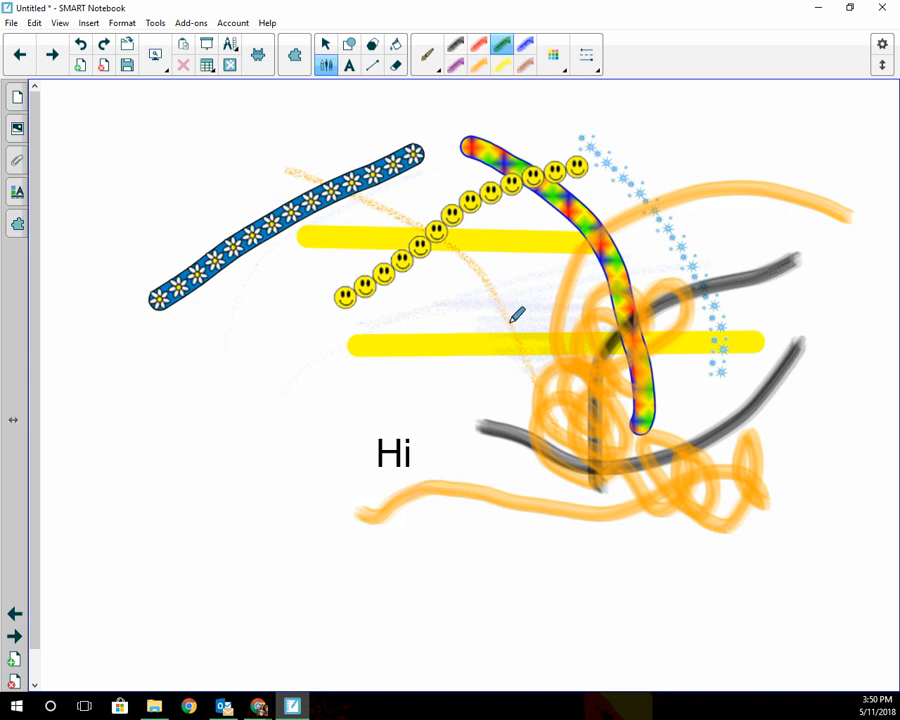
mouse_move(544, 297)
left_mouse_down()
mouse_move(482, 427)
mouse_move(526, 342)
left_mouse_up()
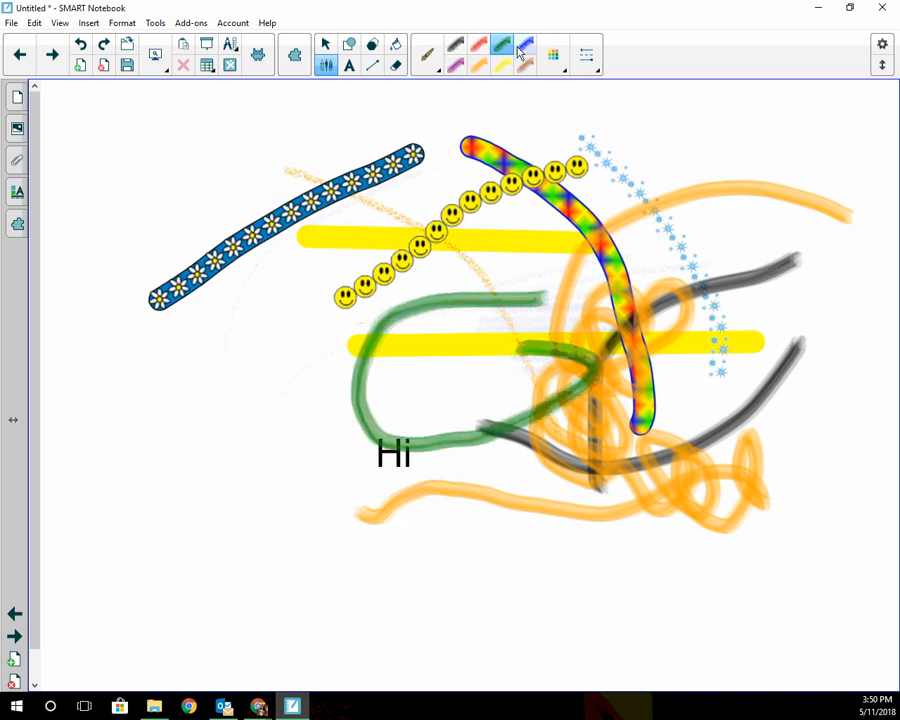
With the Magic Pen, draw a fading stroke, circle an area to spotlight it, move the spotlight up, and close it.
left_click(437, 66)
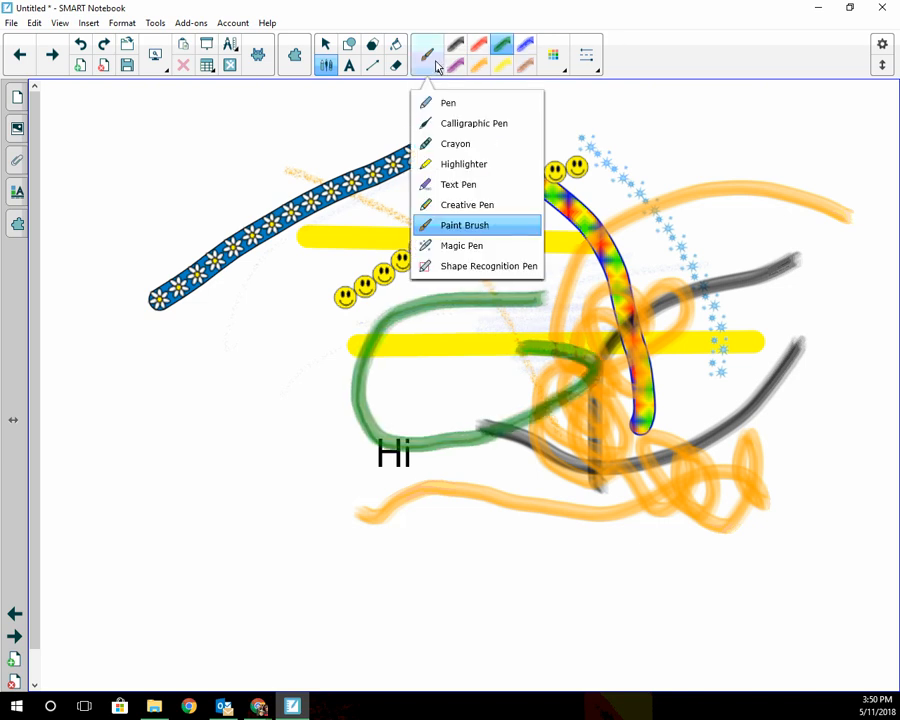
left_click(465, 247)
mouse_move(476, 297)
left_mouse_down()
mouse_move(358, 370)
mouse_move(224, 406)
left_mouse_up()
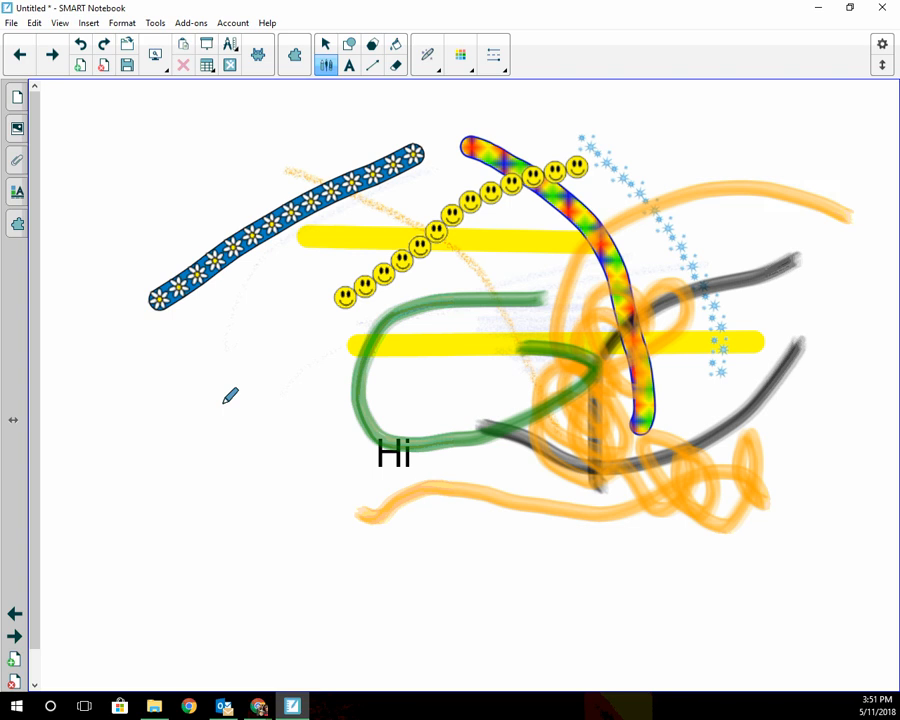
mouse_move(400, 241)
left_mouse_down()
mouse_move(490, 268)
mouse_move(476, 382)
mouse_move(362, 335)
mouse_move(392, 258)
mouse_move(413, 243)
left_mouse_up()
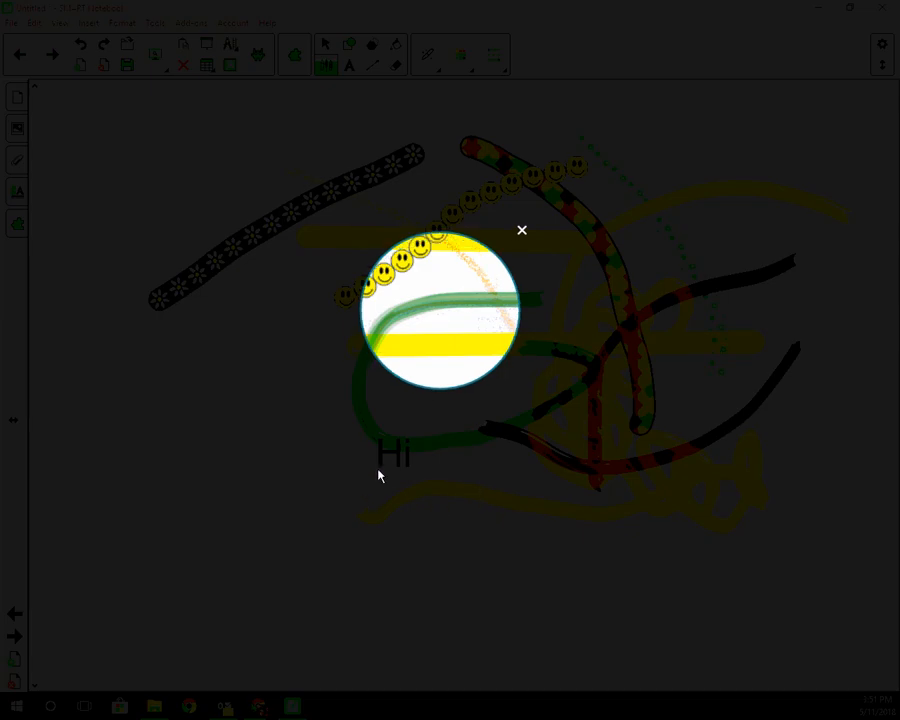
left_click_drag(378, 474, 394, 434)
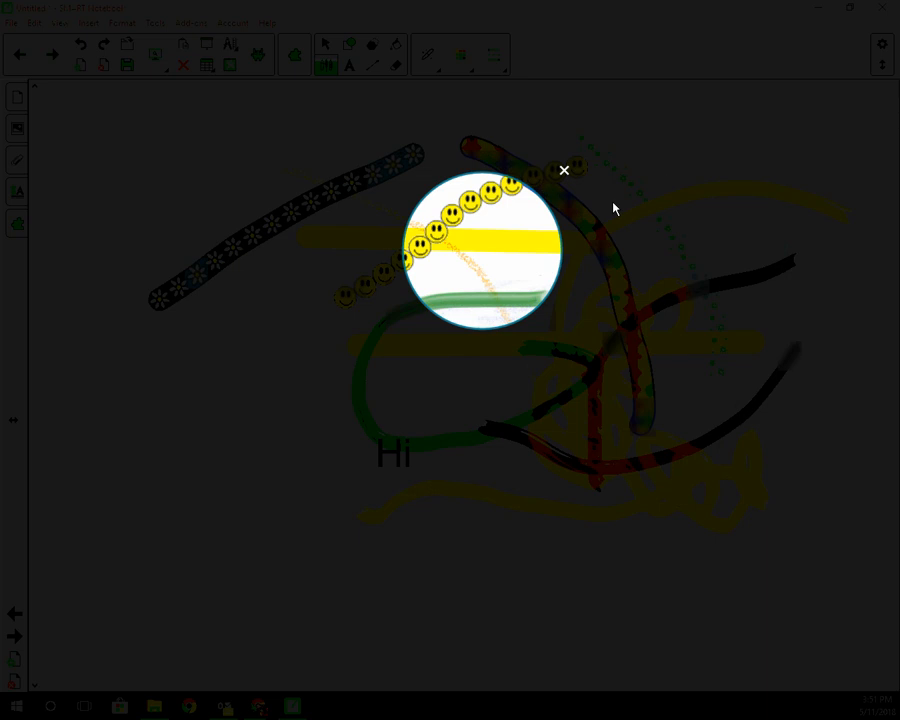
left_click(562, 176)
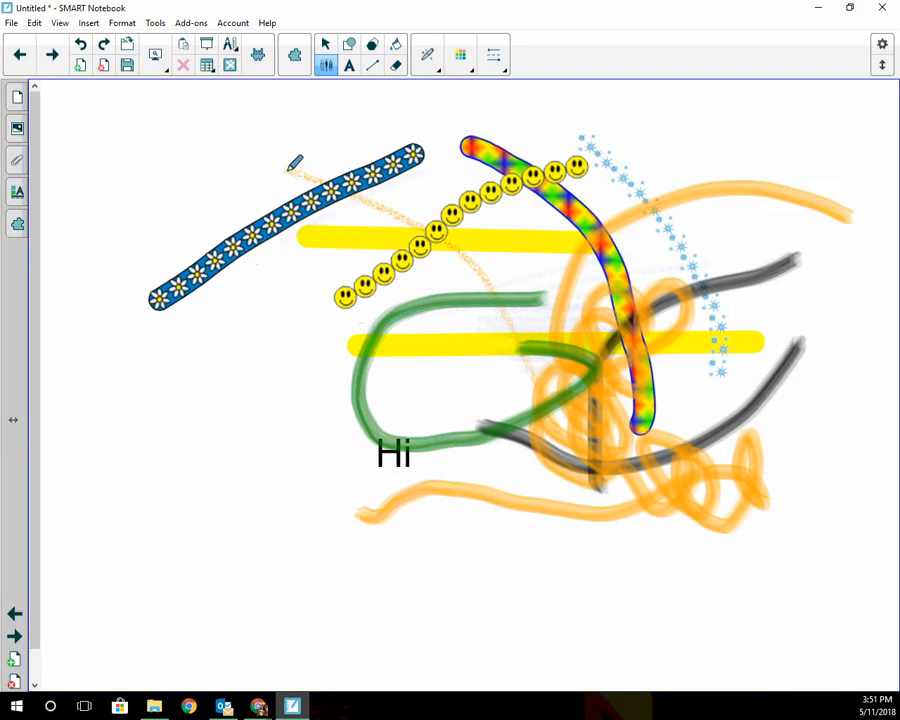
Draw a Magic Pen rectangle around the daisy stroke to magnify it, move the magnifier toward the page's center, and close it.
mouse_move(288, 170)
left_mouse_down()
mouse_move(258, 279)
mouse_move(426, 276)
mouse_move(440, 175)
mouse_move(280, 174)
left_mouse_up()
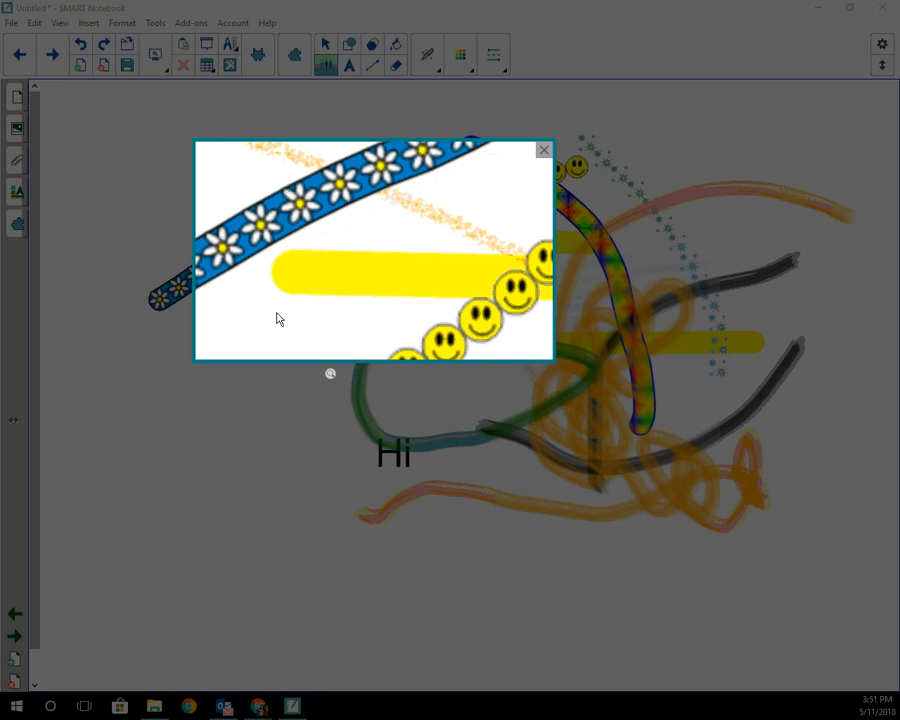
left_click_drag(277, 459, 386, 515)
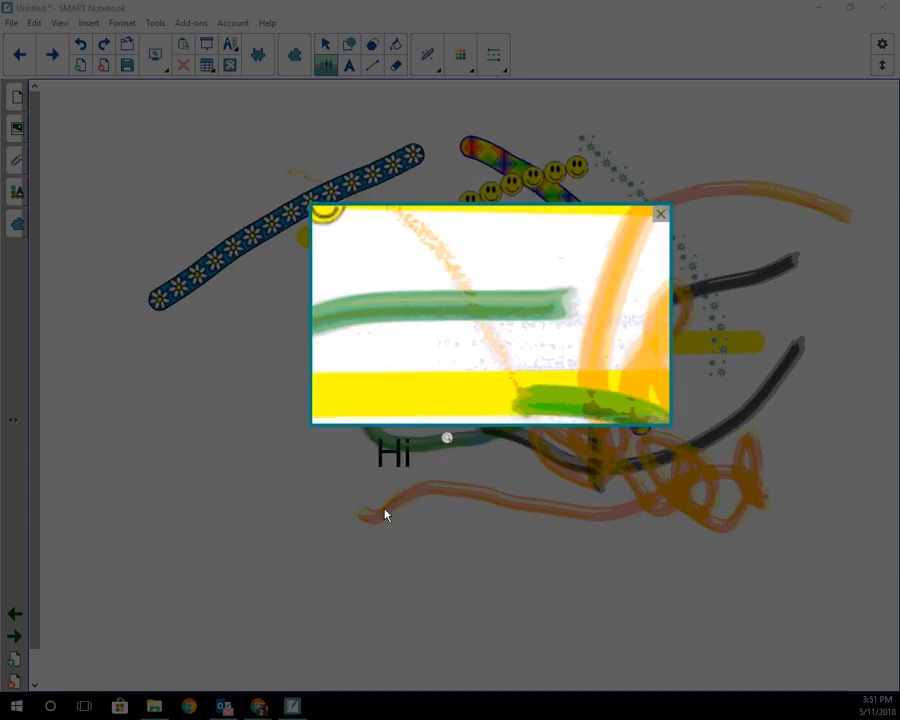
left_click(660, 218)
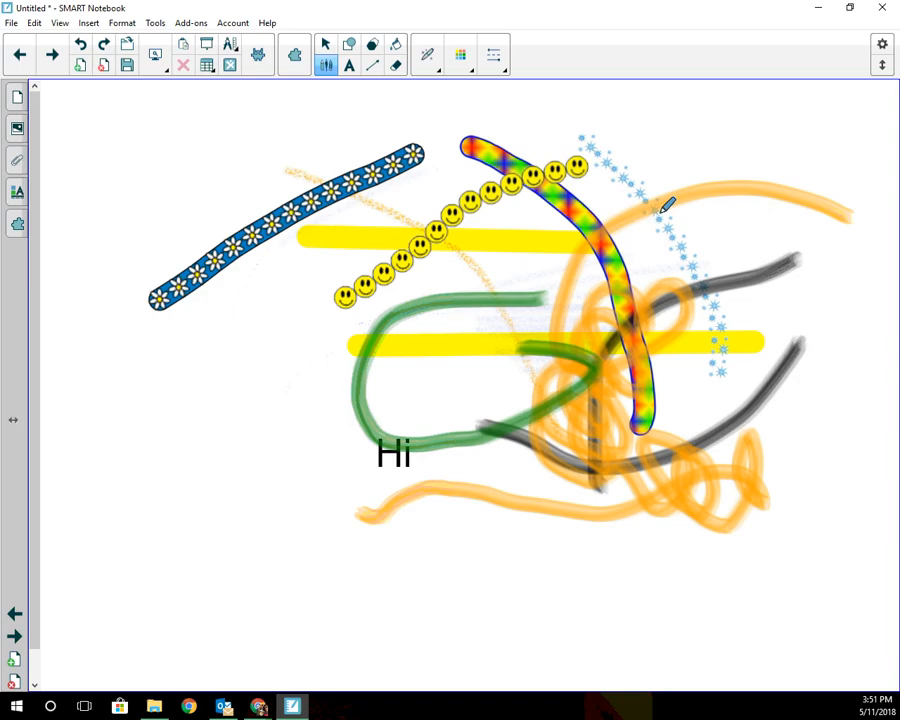
Draw a black circle, rectangle and triangle across the page's middle with the Shape Recognition Pen.
left_click(436, 68)
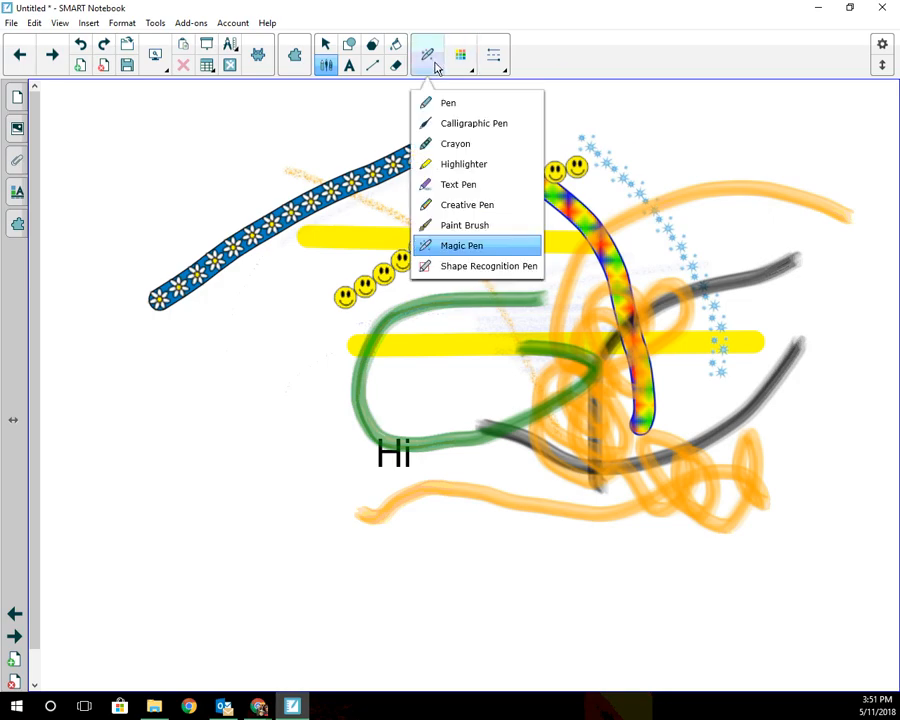
left_click(449, 270)
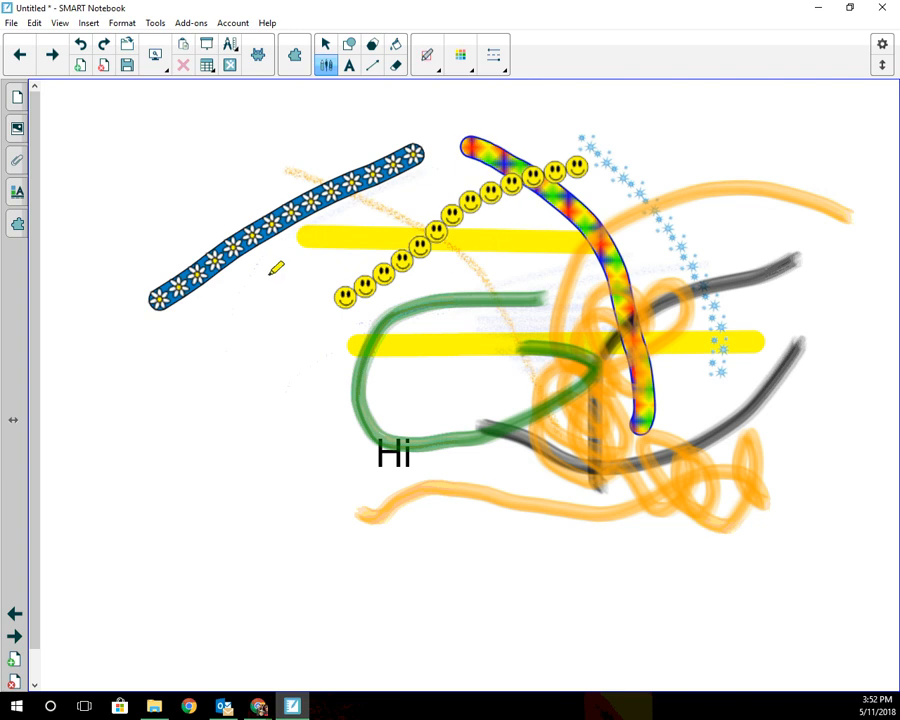
mouse_move(276, 268)
left_mouse_down()
mouse_move(312, 262)
mouse_move(232, 364)
mouse_move(270, 262)
mouse_move(281, 265)
left_mouse_up()
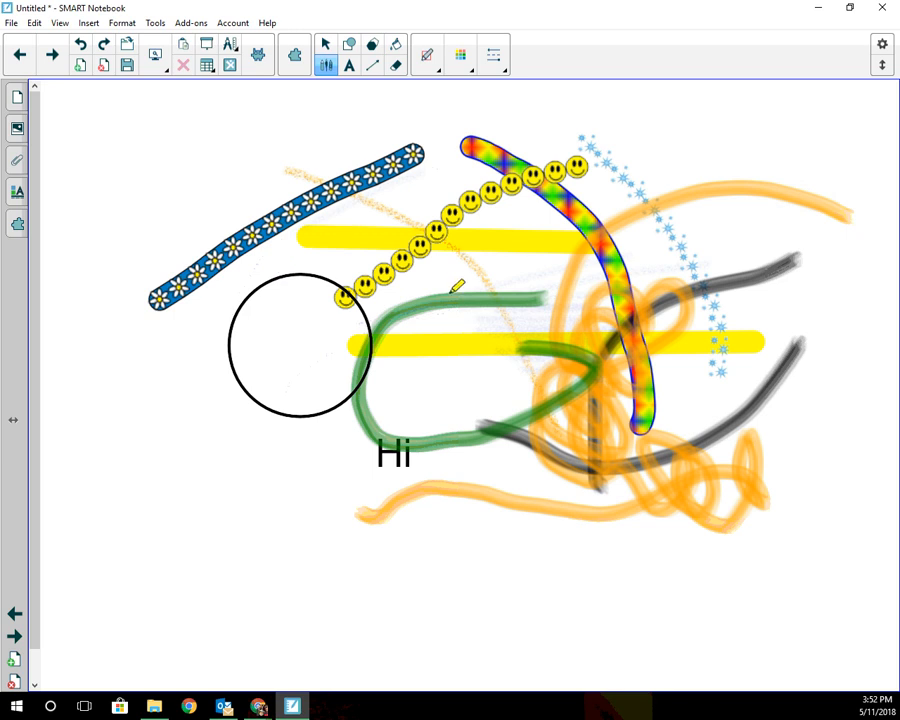
mouse_move(448, 285)
left_mouse_down()
mouse_move(443, 388)
mouse_move(598, 388)
mouse_move(588, 284)
mouse_move(456, 273)
left_mouse_up()
mouse_move(716, 227)
left_mouse_down()
mouse_move(669, 281)
mouse_move(713, 296)
mouse_move(752, 288)
mouse_move(714, 229)
left_mouse_up()
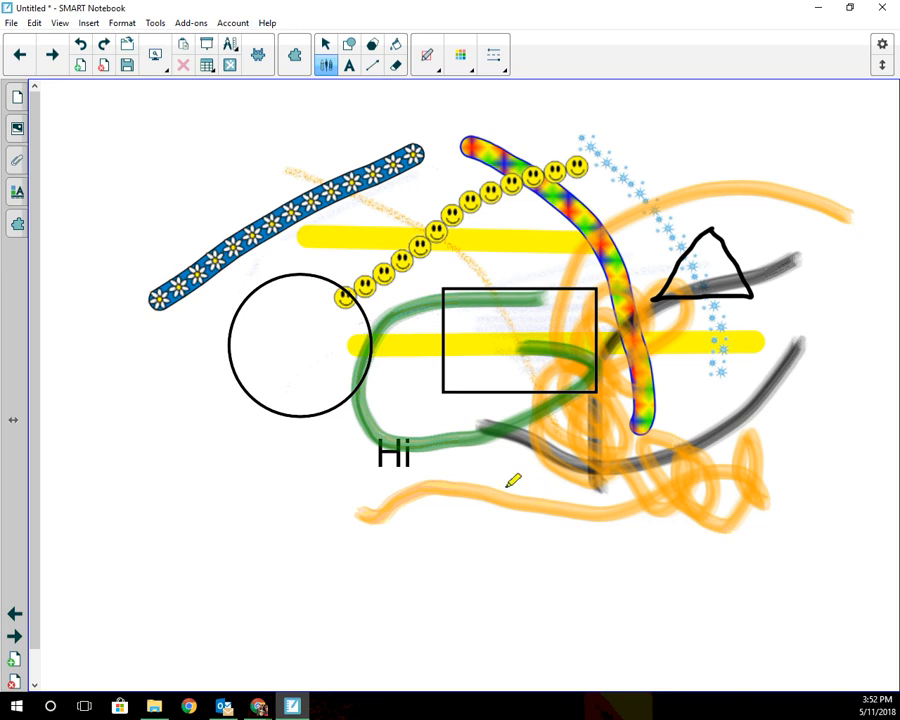
Add a text box over the daisy stroke reading "hjkjlkklkuugthhjuy" in Arial 36.
left_click(349, 65)
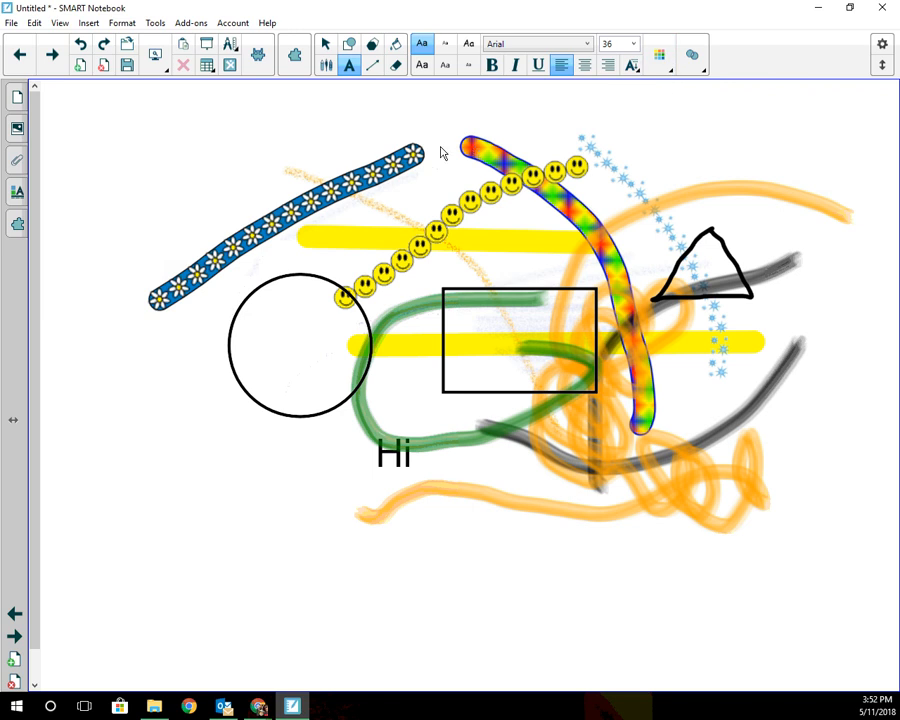
left_click(159, 164)
type("hjkjlkklkuugthhjuy")
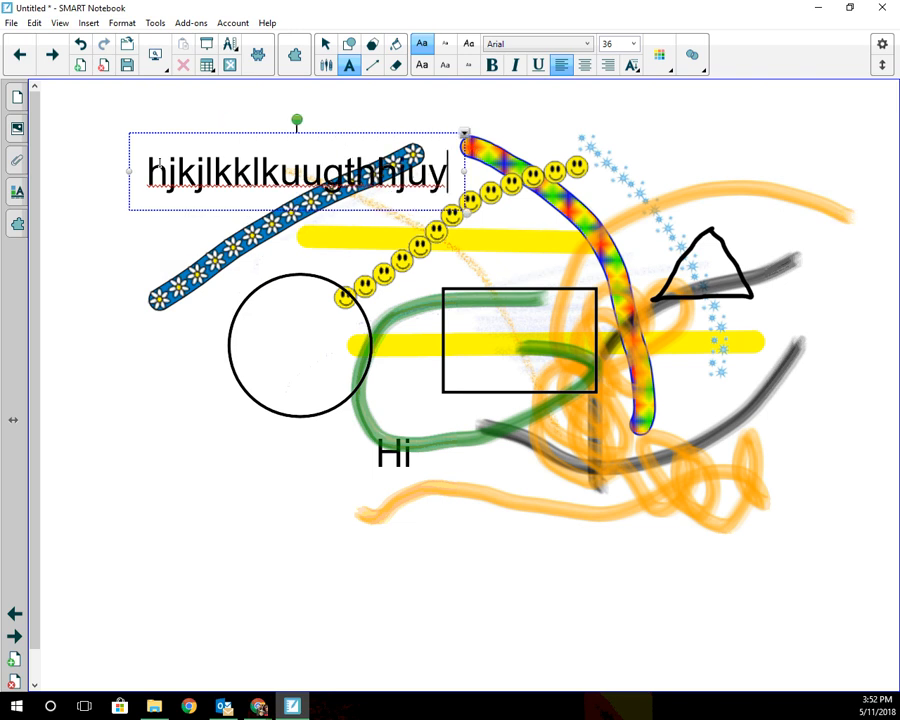
Try to format the new text as Comic Sans MS, size 22, underlined, and finish editing the text box.
left_click(468, 45)
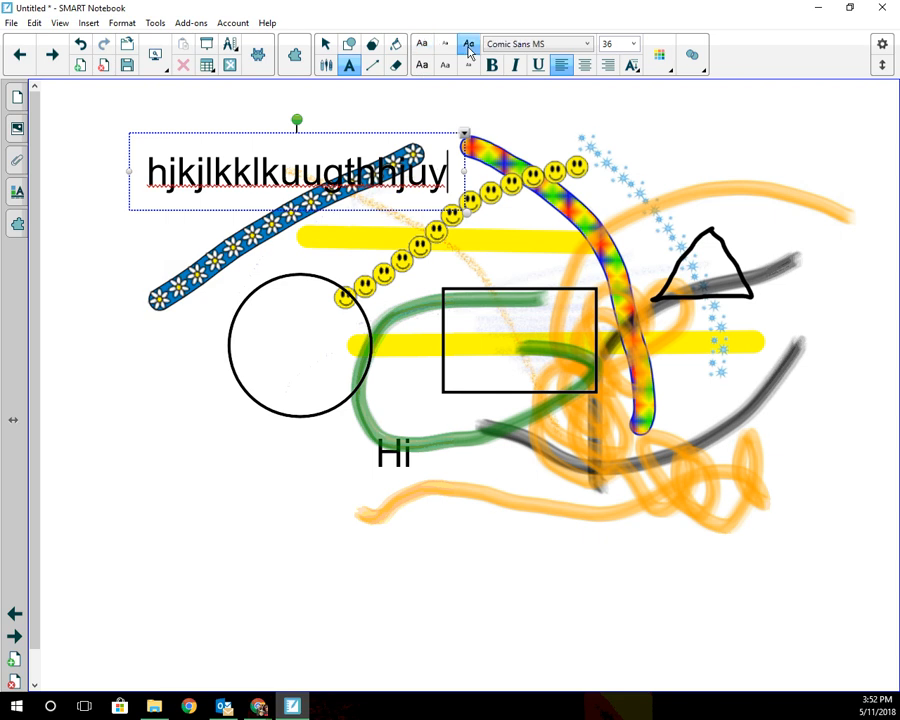
left_click(632, 46)
left_click(633, 46)
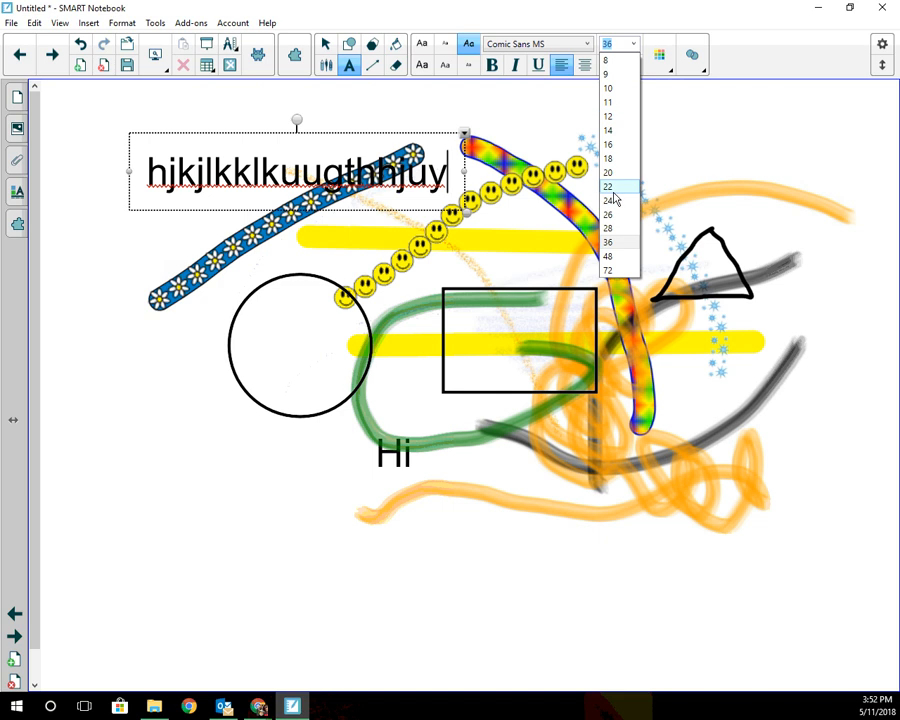
left_click(613, 188)
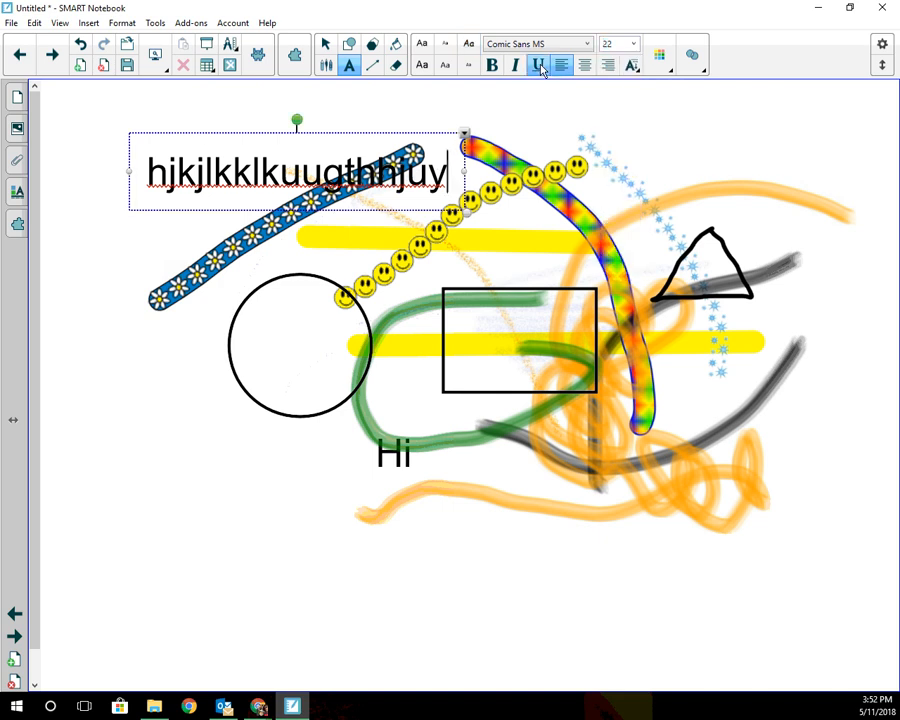
left_click(539, 66)
left_click(675, 151)
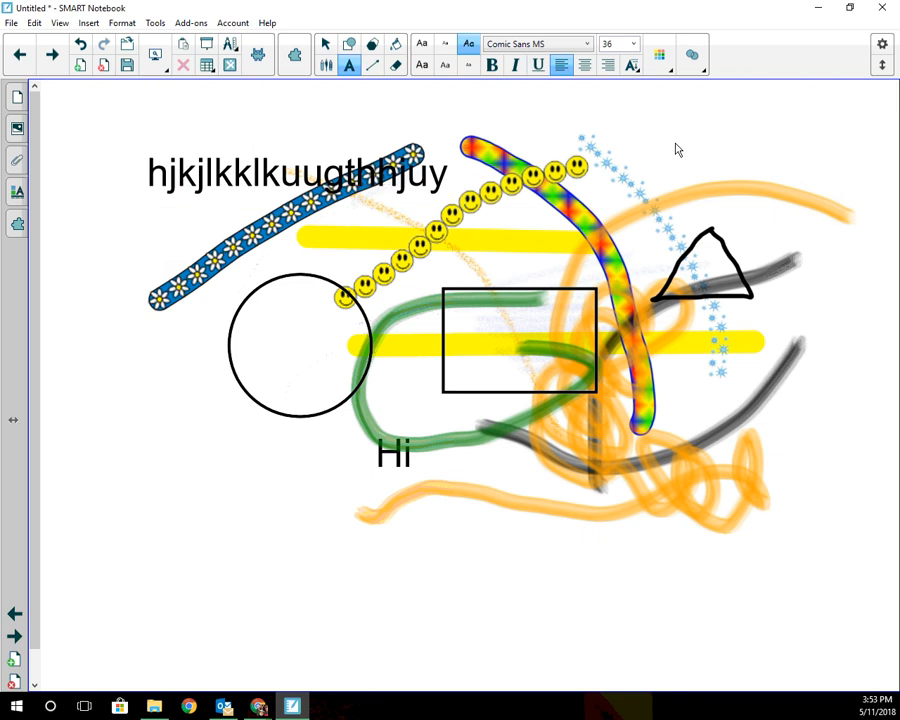
Add a text box above the triangle reading "hhbjfjkjk" in Comic Sans MS 36.
left_click(675, 143)
type("hhbjfjkjk")
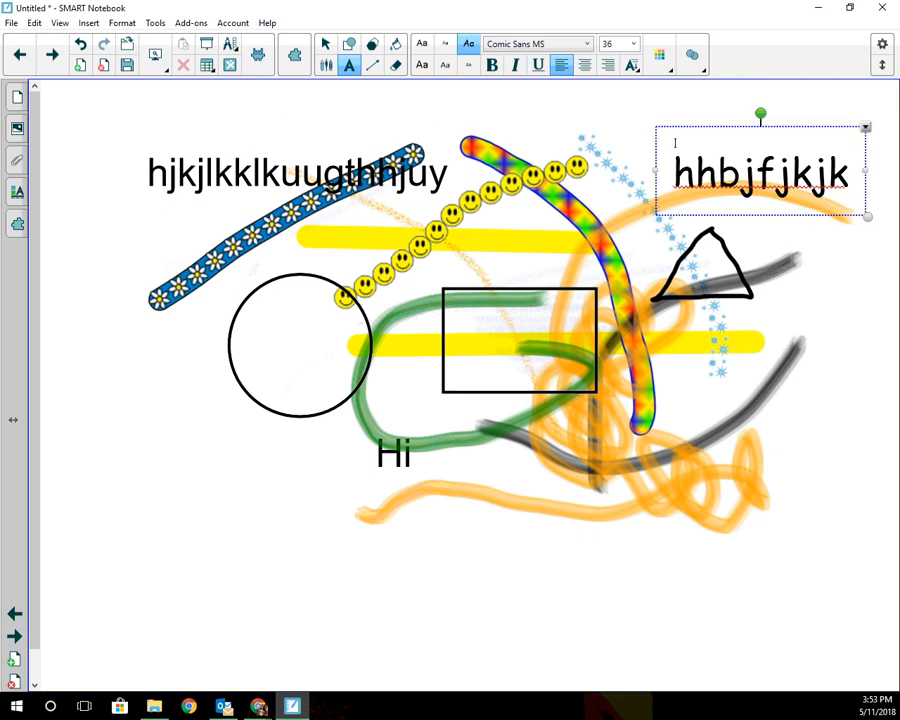
Draw a black arrow line beside the circle and a longer black line with a dot start and arrow end across the lower page.
left_click(373, 67)
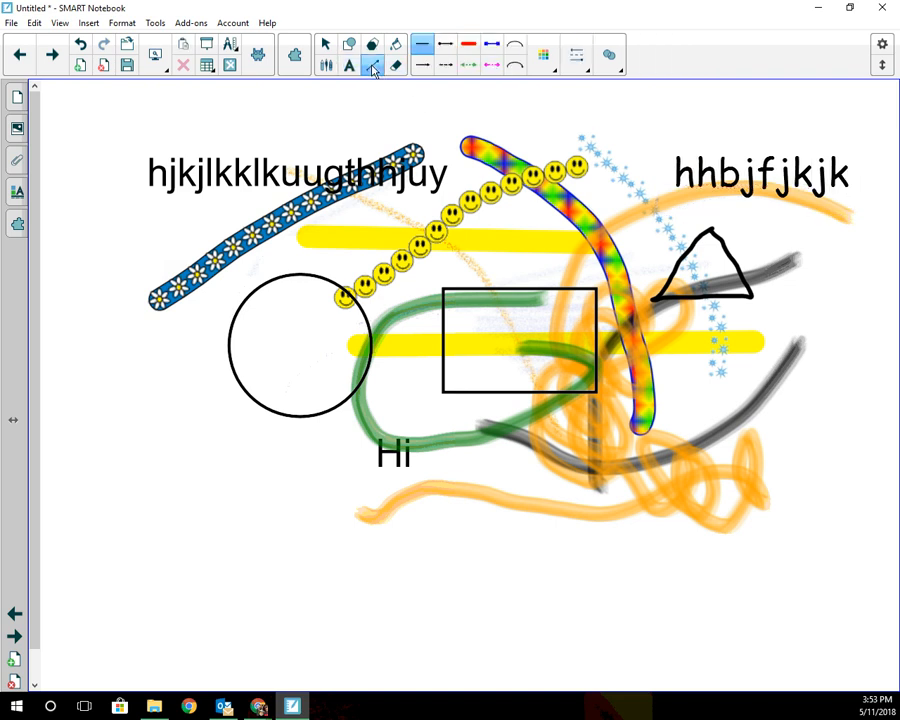
left_click(423, 66)
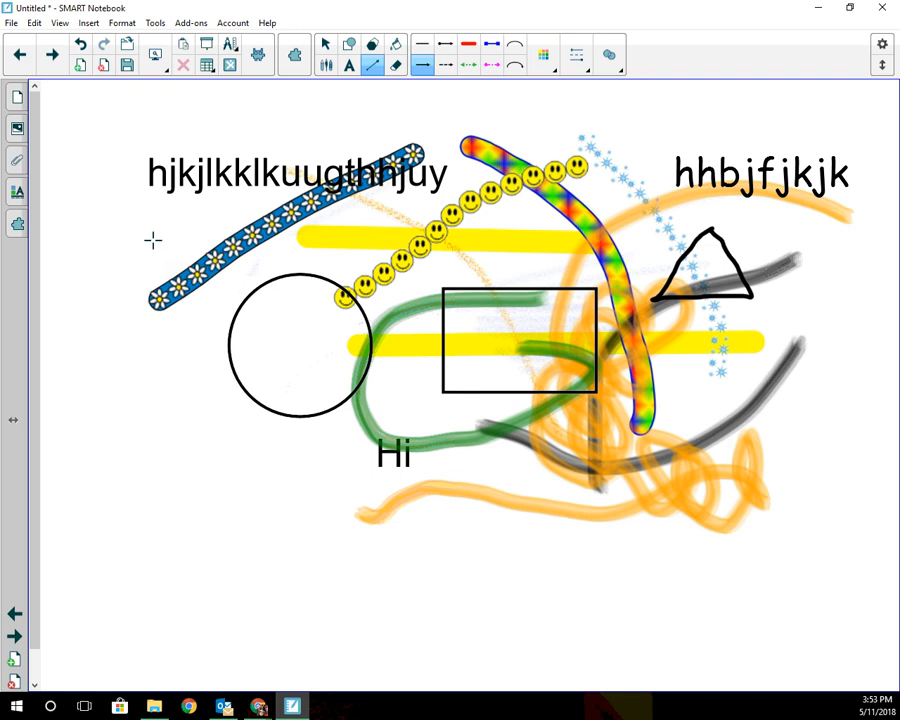
left_click_drag(154, 240, 240, 445)
left_click(442, 42)
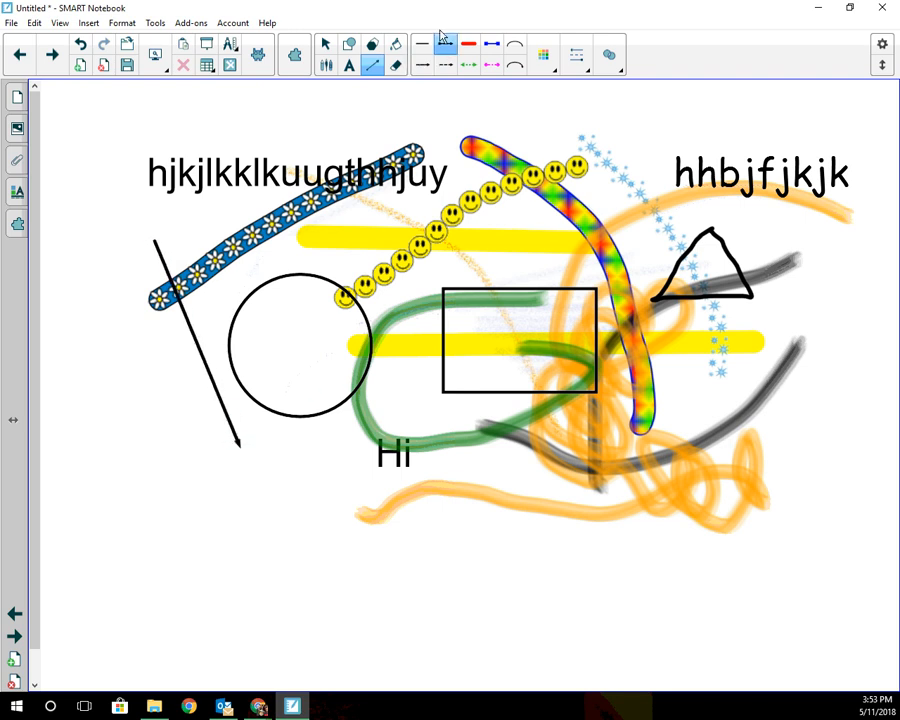
left_click(93, 463)
left_click_drag(121, 477, 485, 607)
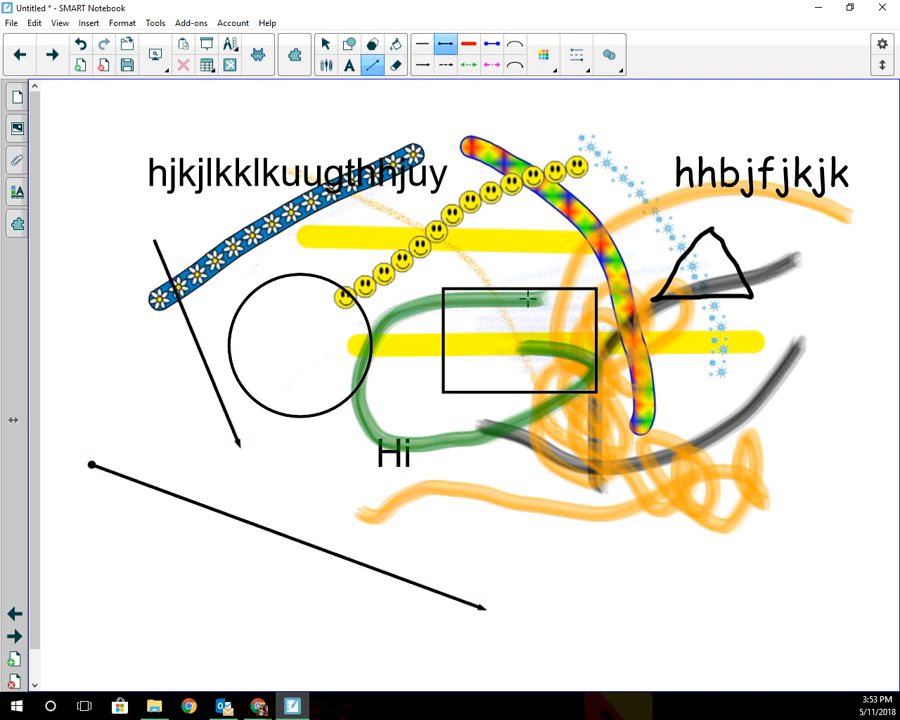
Draw a thick red line from the circle across "Hi" and a magenta dash-dot line with diamond ends crossing it.
left_click(467, 47)
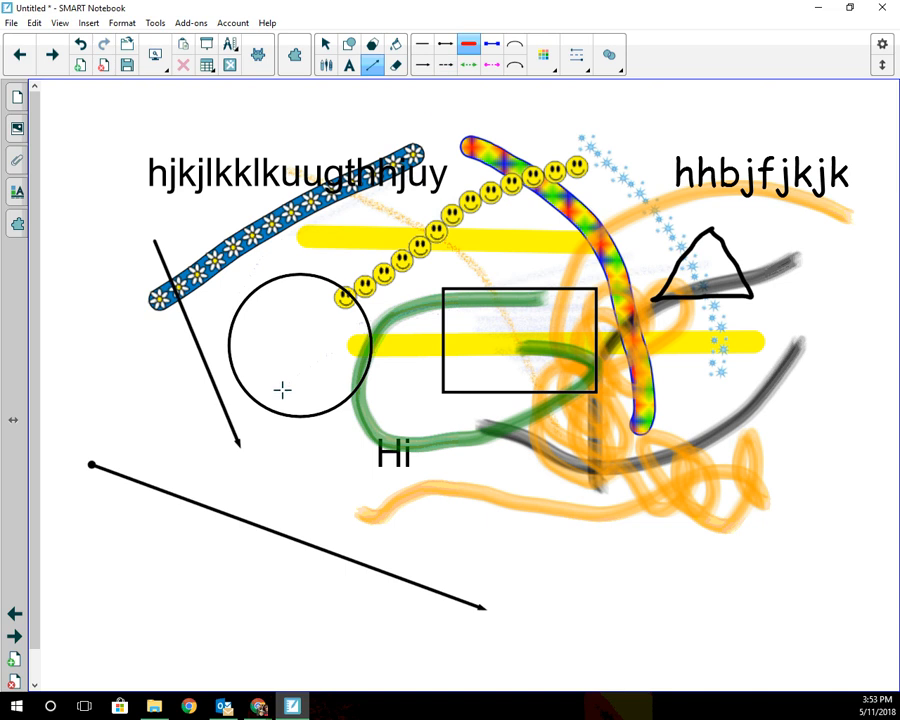
left_click_drag(282, 390, 518, 488)
left_click(491, 64)
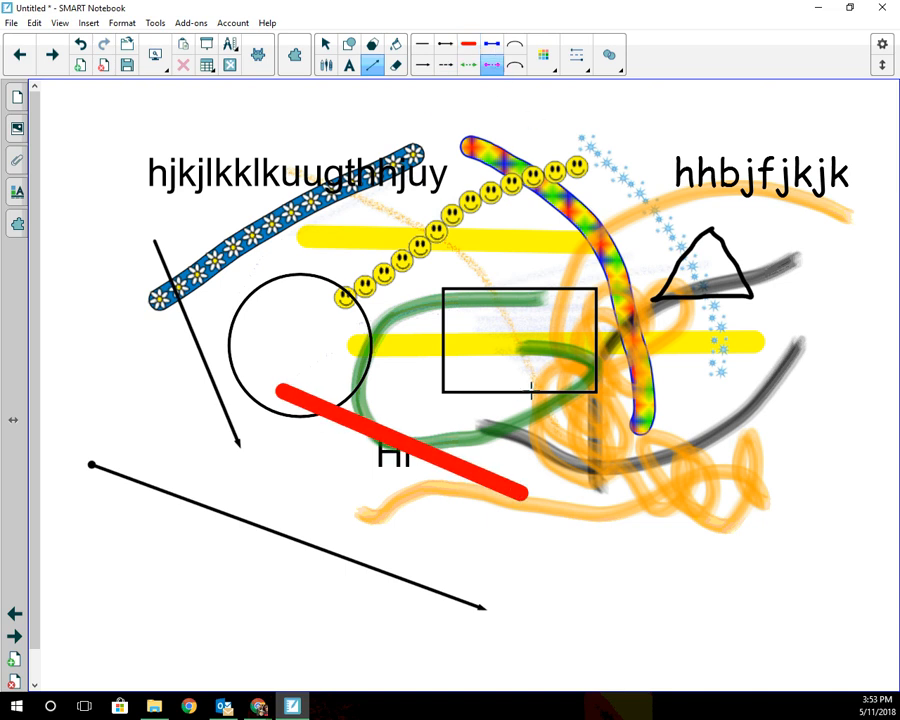
left_click_drag(533, 401, 240, 543)
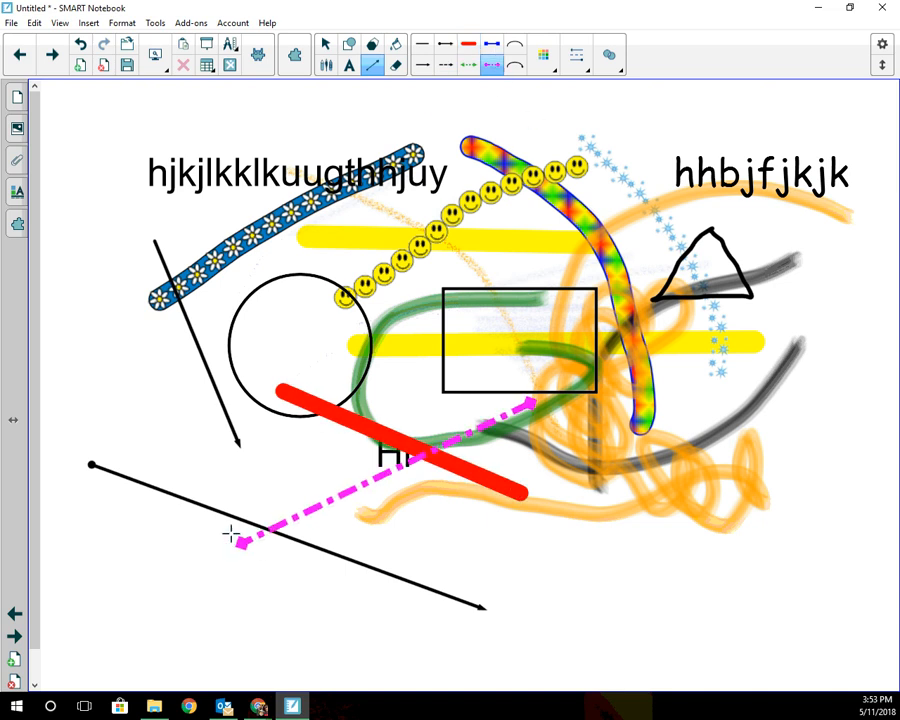
Examine the line tool's color, thickness, line style, start and end, and transparency options.
left_click(544, 56)
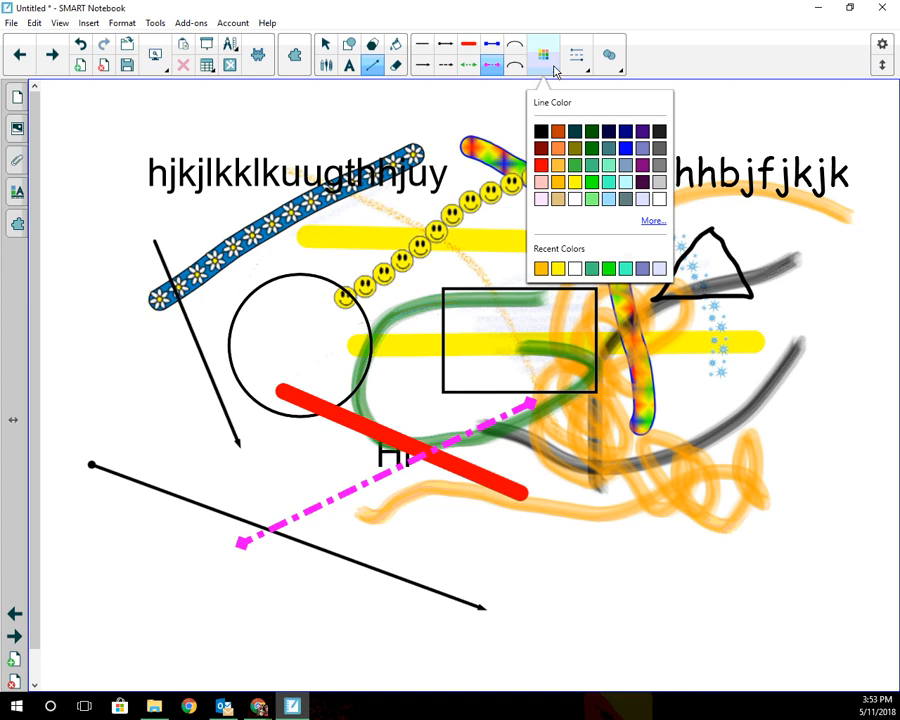
left_click(576, 74)
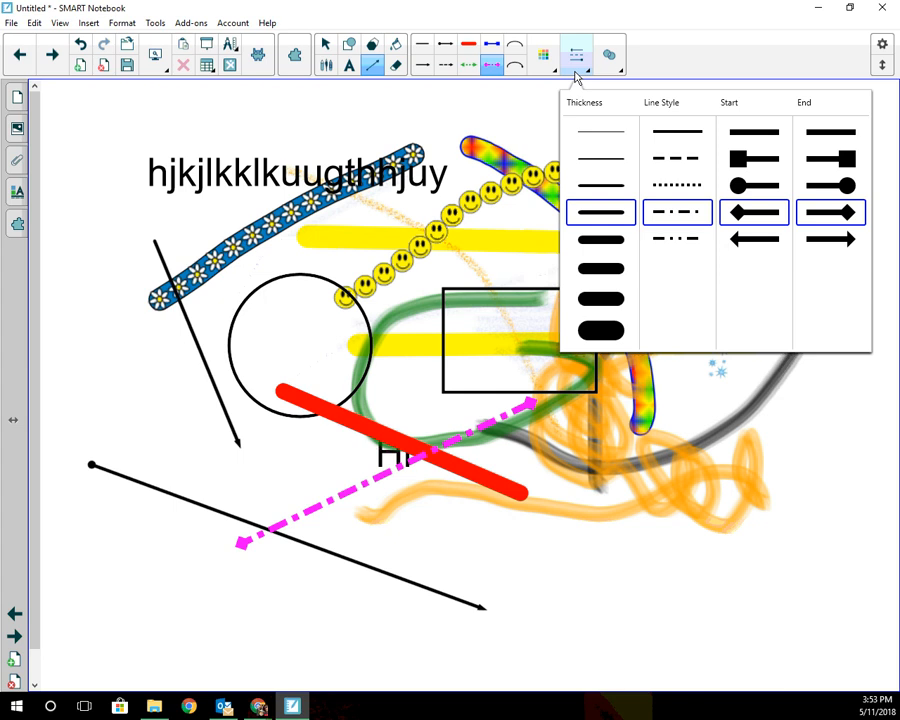
left_click(612, 62)
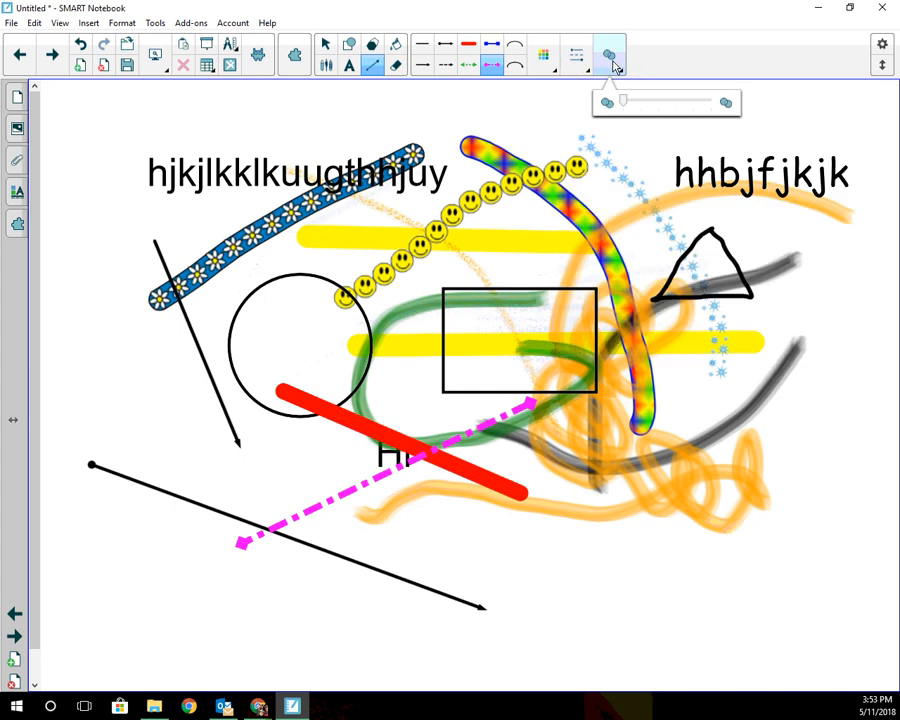
left_click(669, 66)
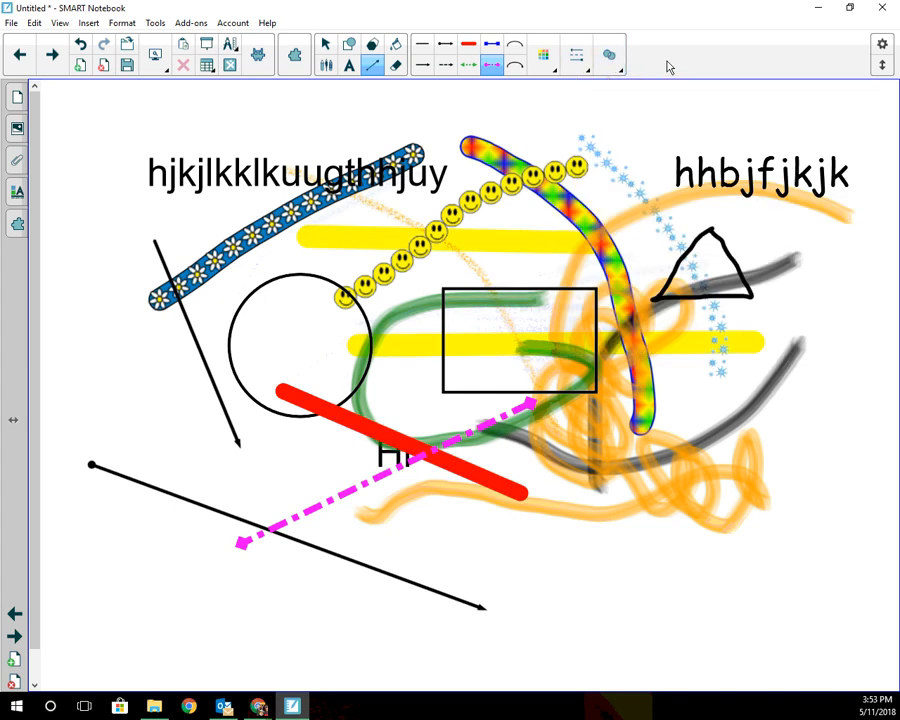
Erase a gap in the daisy stroke with the small eraser, and wipe away all remaining pen ink with the large eraser.
left_click(397, 67)
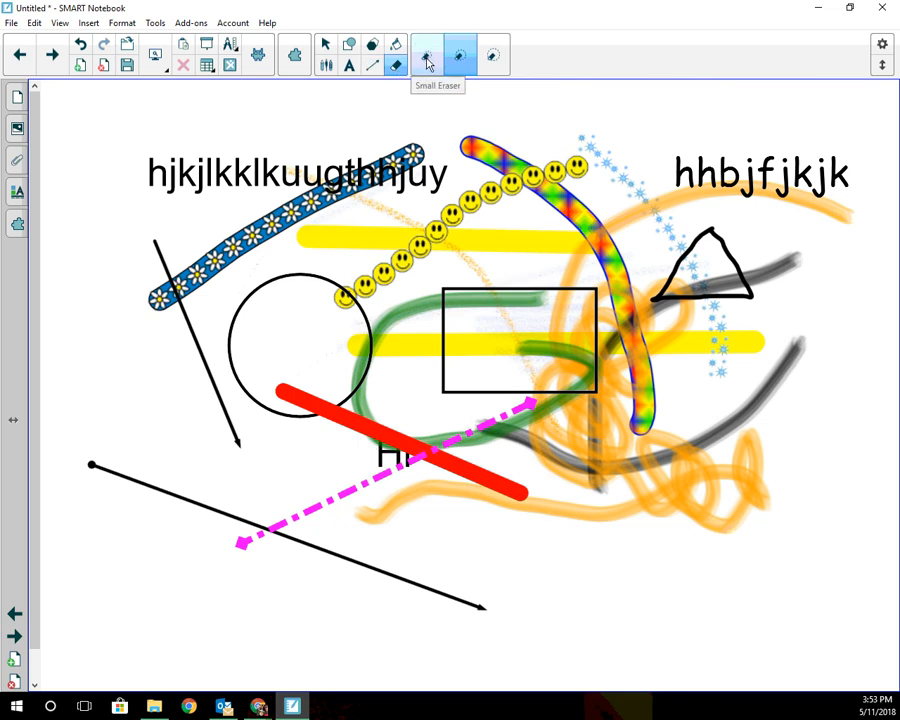
left_click(426, 58)
left_click_drag(263, 201, 295, 258)
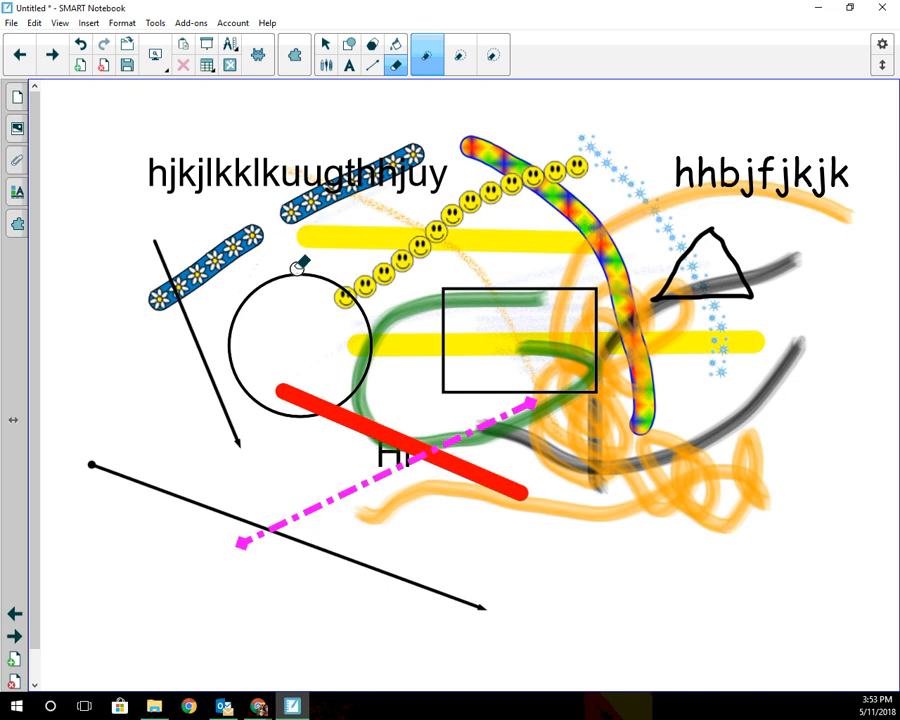
left_click(492, 58)
mouse_move(265, 193)
left_mouse_down()
mouse_move(800, 292)
mouse_move(508, 321)
mouse_move(601, 364)
mouse_move(286, 441)
mouse_move(396, 504)
mouse_move(748, 508)
mouse_move(706, 486)
mouse_move(695, 418)
mouse_move(785, 375)
mouse_move(719, 241)
mouse_move(621, 311)
mouse_move(387, 356)
mouse_move(378, 476)
mouse_move(502, 508)
mouse_move(397, 205)
mouse_move(560, 190)
mouse_move(425, 200)
mouse_move(380, 160)
mouse_move(163, 273)
mouse_move(388, 358)
mouse_move(747, 169)
mouse_move(842, 183)
mouse_move(640, 177)
mouse_move(542, 161)
mouse_move(452, 273)
mouse_move(378, 432)
mouse_move(444, 470)
mouse_move(468, 125)
mouse_move(404, 259)
mouse_move(382, 348)
mouse_move(811, 370)
mouse_move(301, 257)
mouse_move(239, 265)
left_mouse_up()
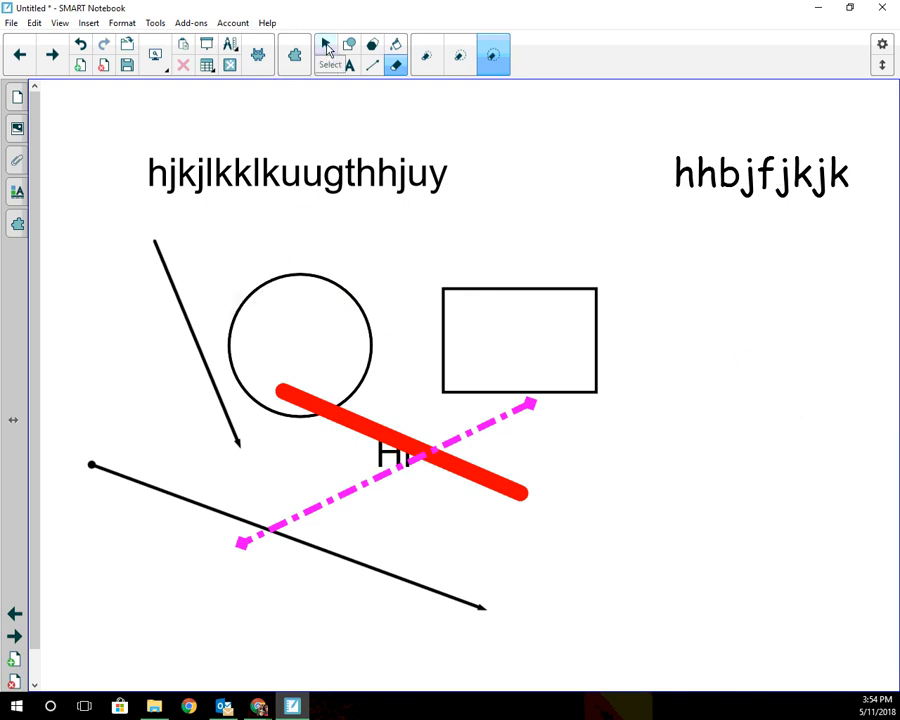
Delete the "hjkjlkklkuugthhjuy" text box and the black rectangle.
left_click(326, 46)
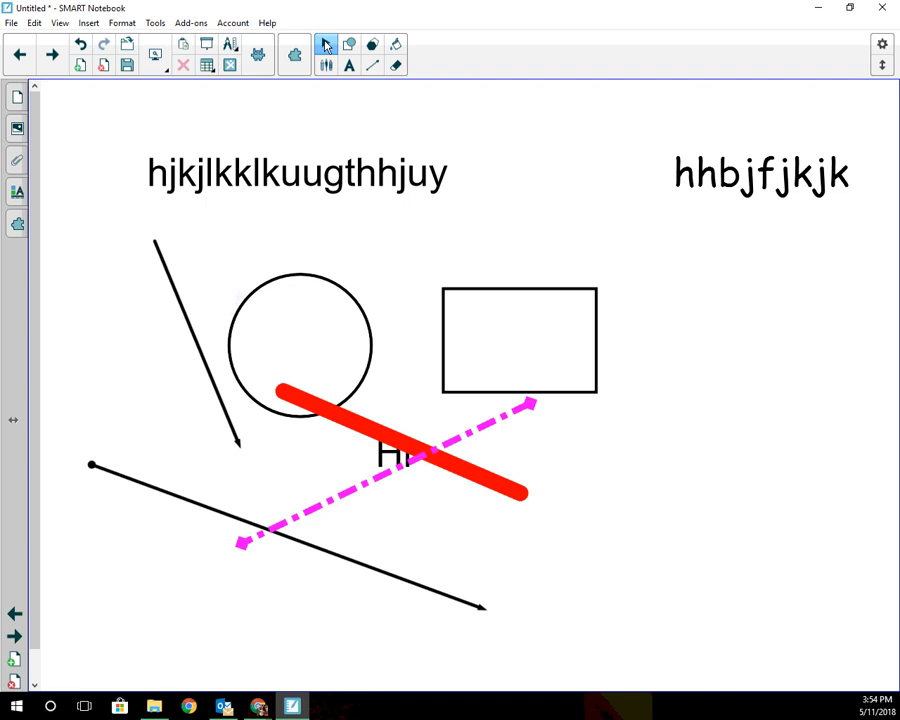
left_click(330, 175)
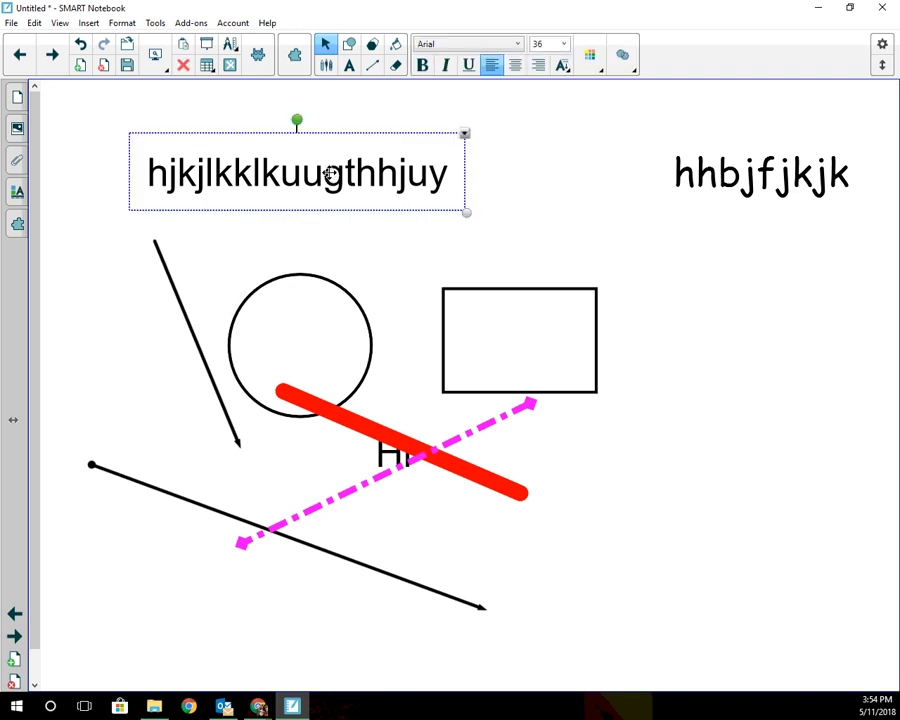
left_click(464, 134)
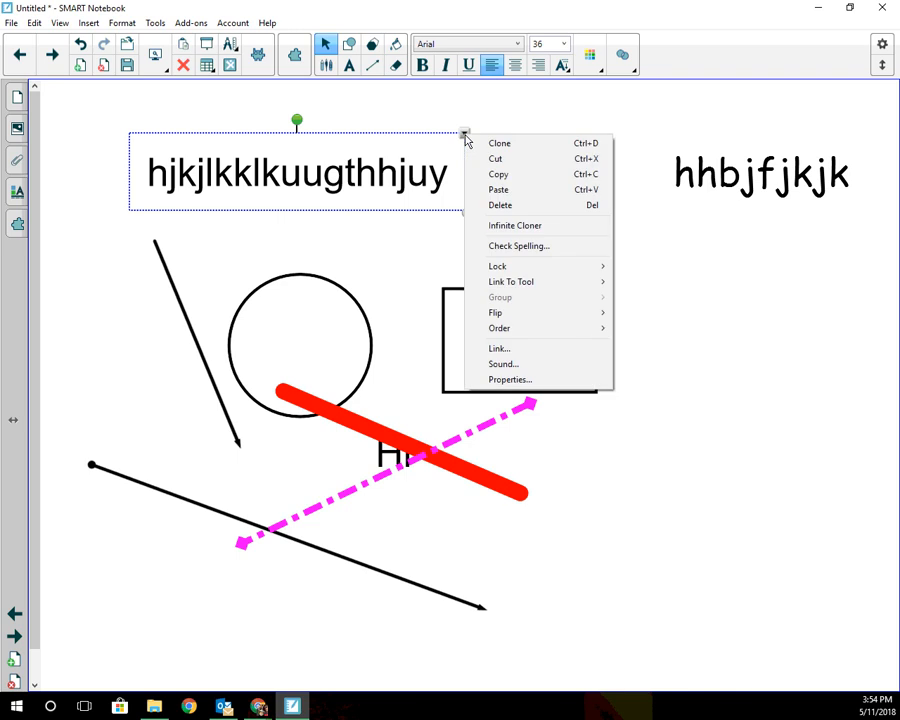
left_click(498, 206)
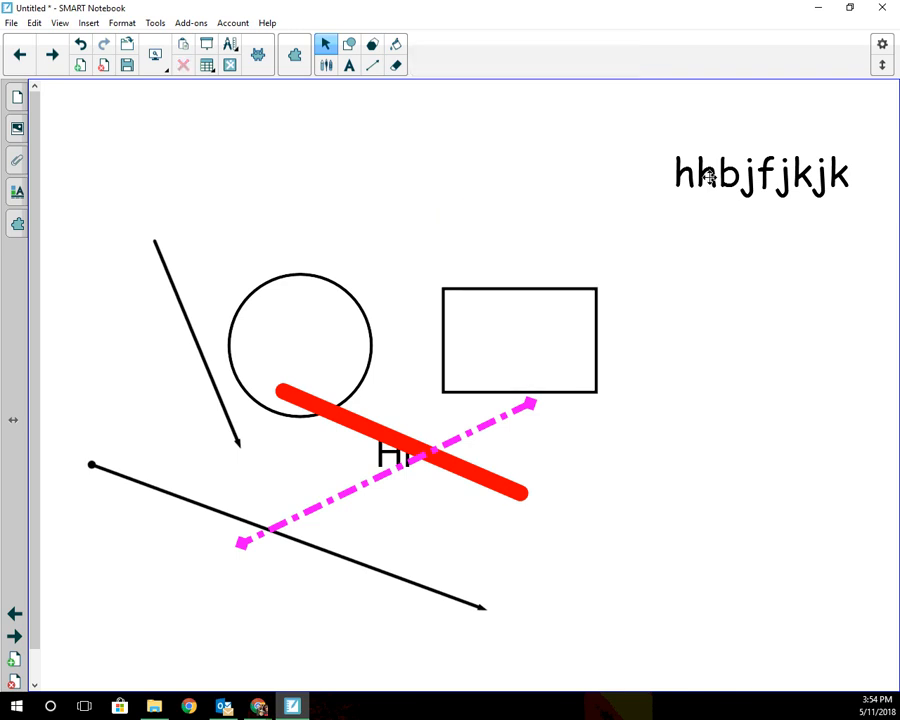
left_click(593, 293)
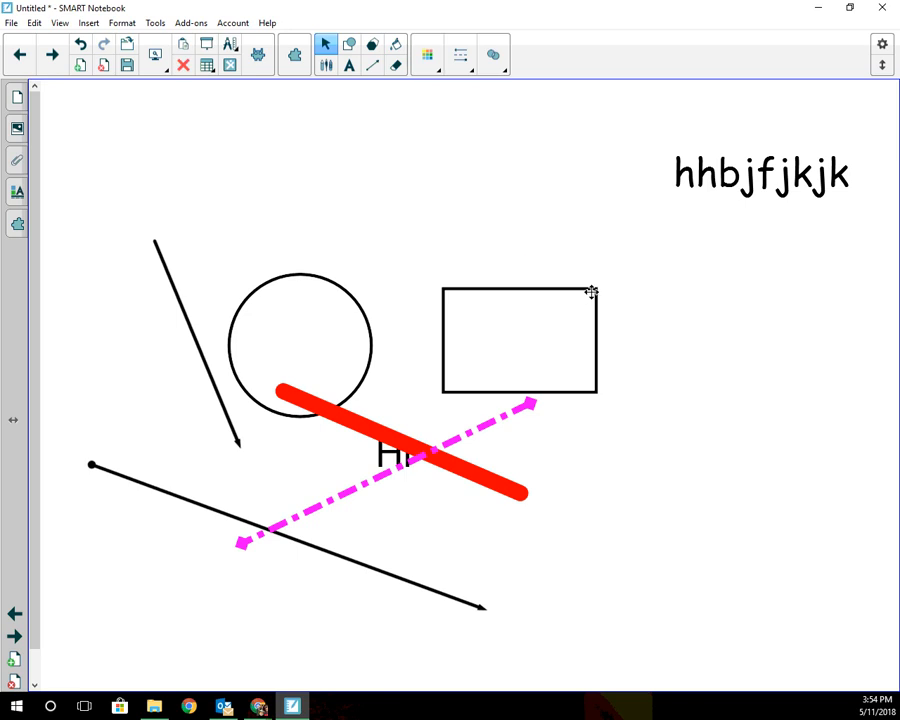
key("Delete")
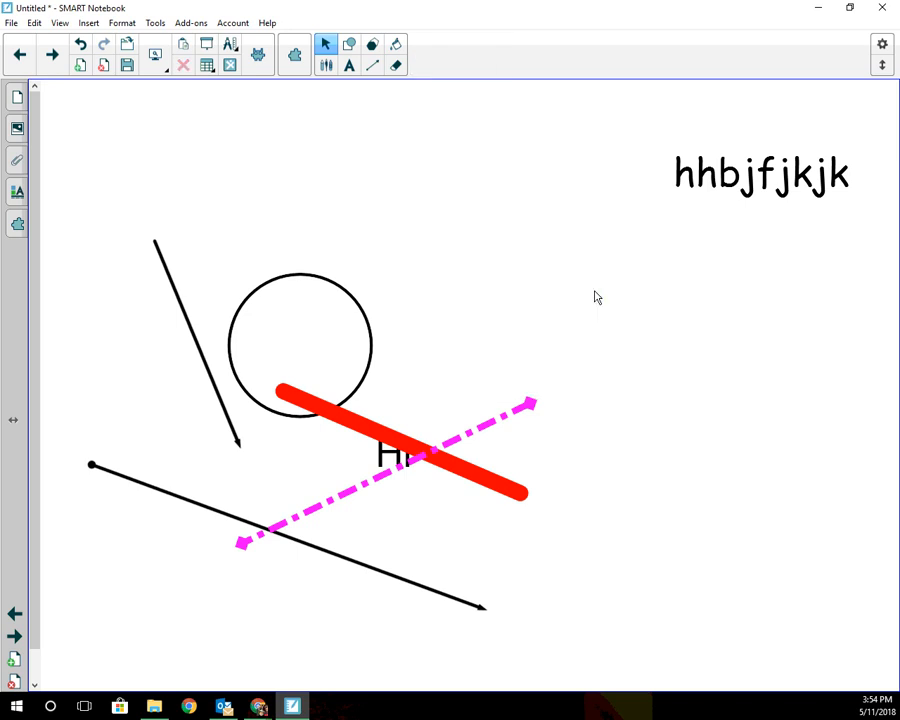